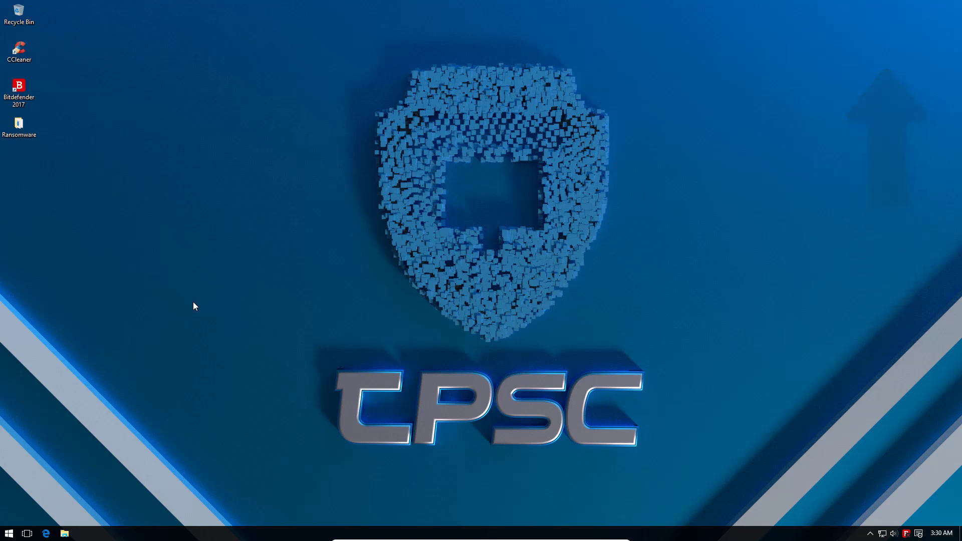
Show Bitdefender's Ransomware Protection list of four protected folders, with Documents selected
left_click(906, 533)
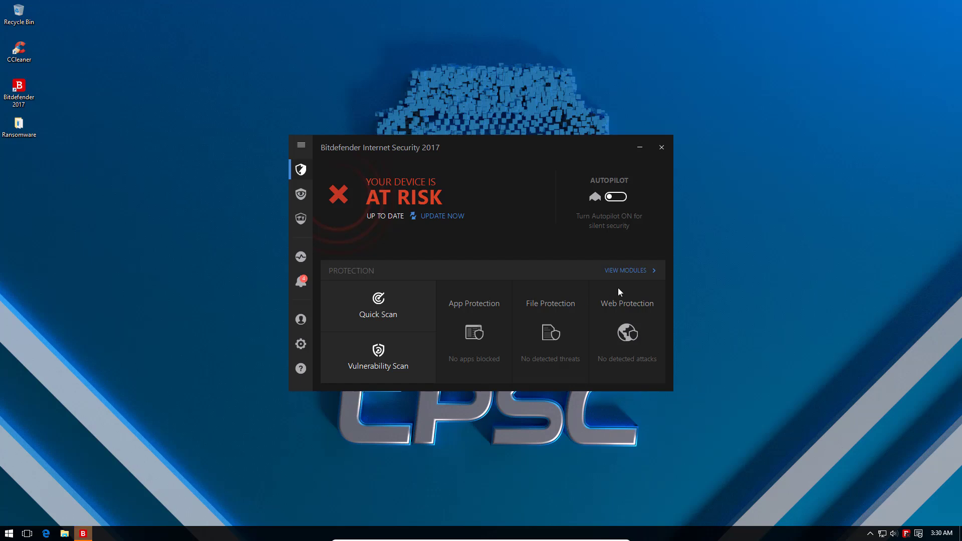
left_click(625, 271)
left_click(525, 299)
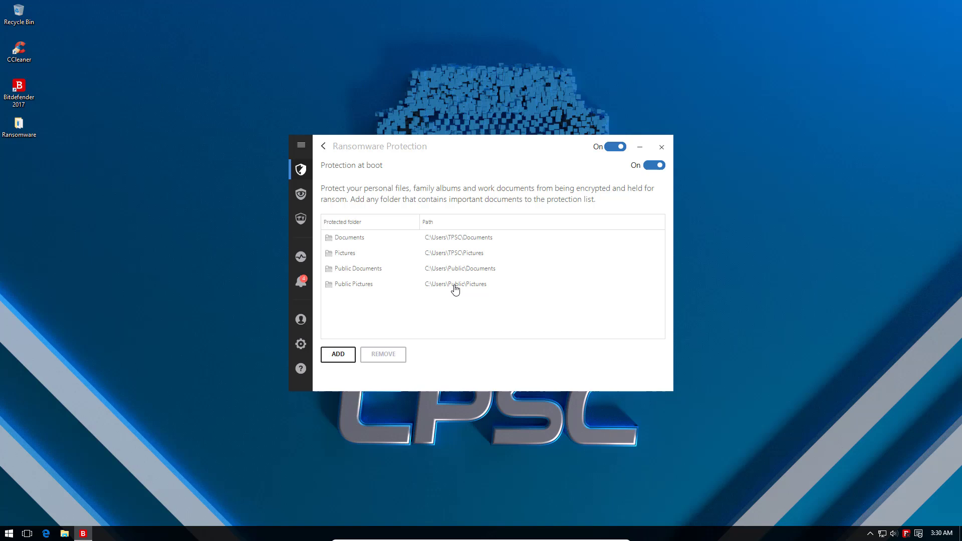
left_click(420, 241)
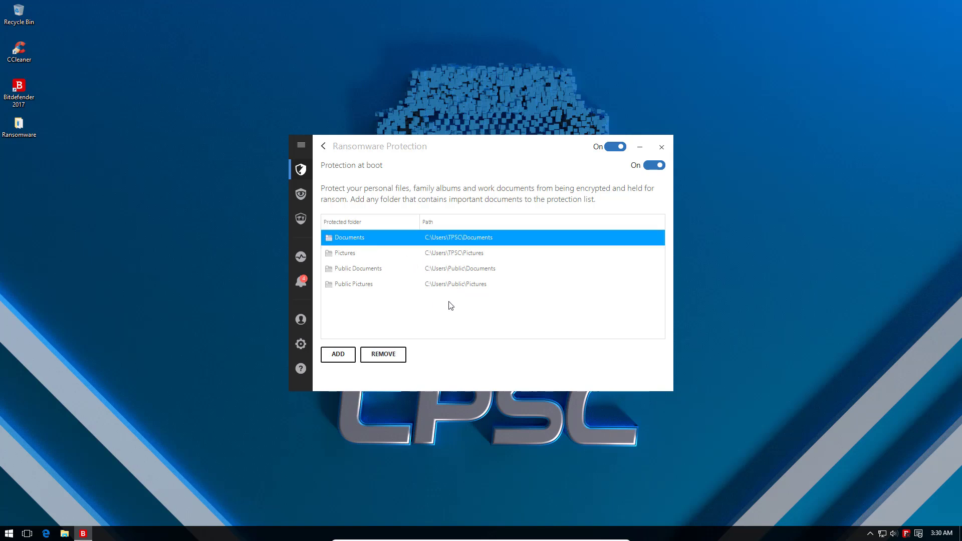
left_click(64, 533)
Open VM Wallpapers to view its 12 images, then close File Explorer
double_click(287, 230)
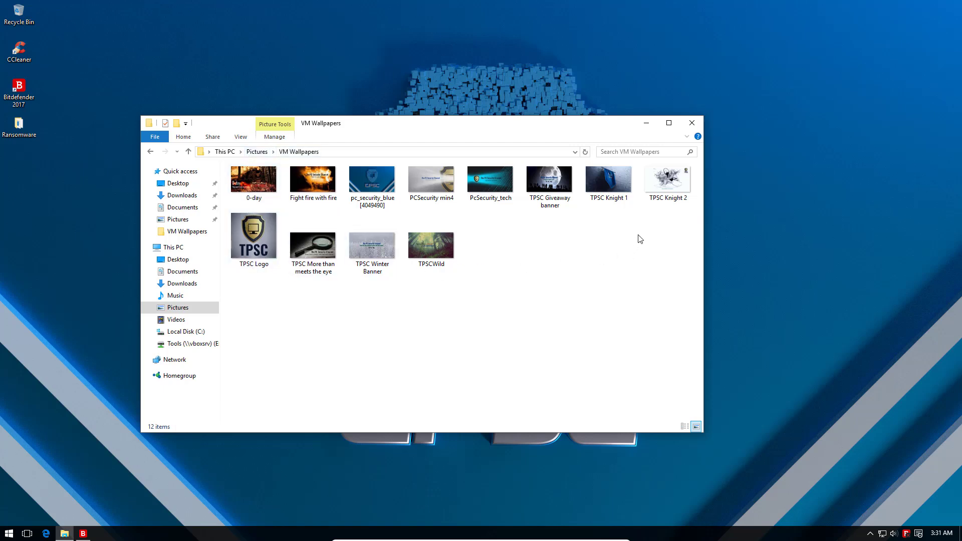
left_click(692, 123)
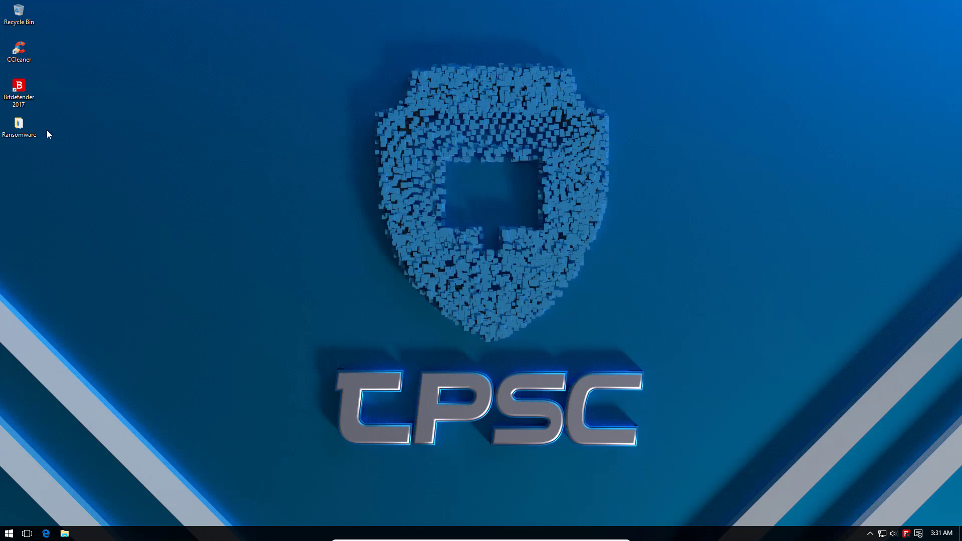
Open the Ransomware folder with Cerber, Fantom, Jigsaw, Locky and other samples
double_click(18, 125)
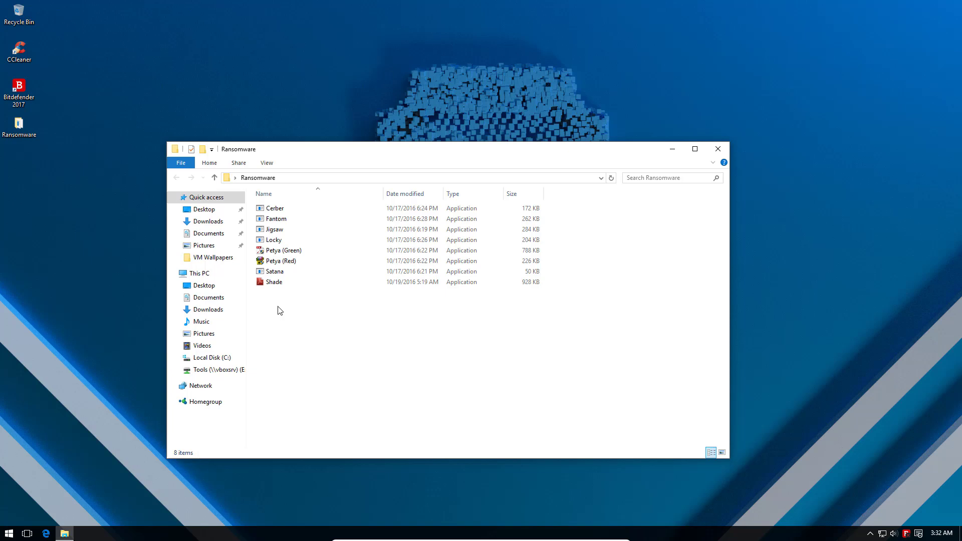
left_click(907, 535)
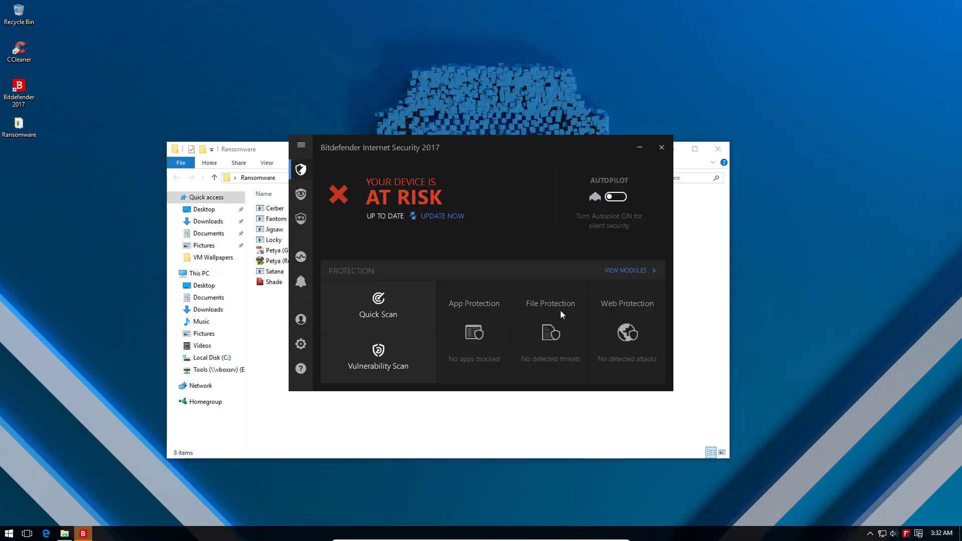
left_click(626, 271)
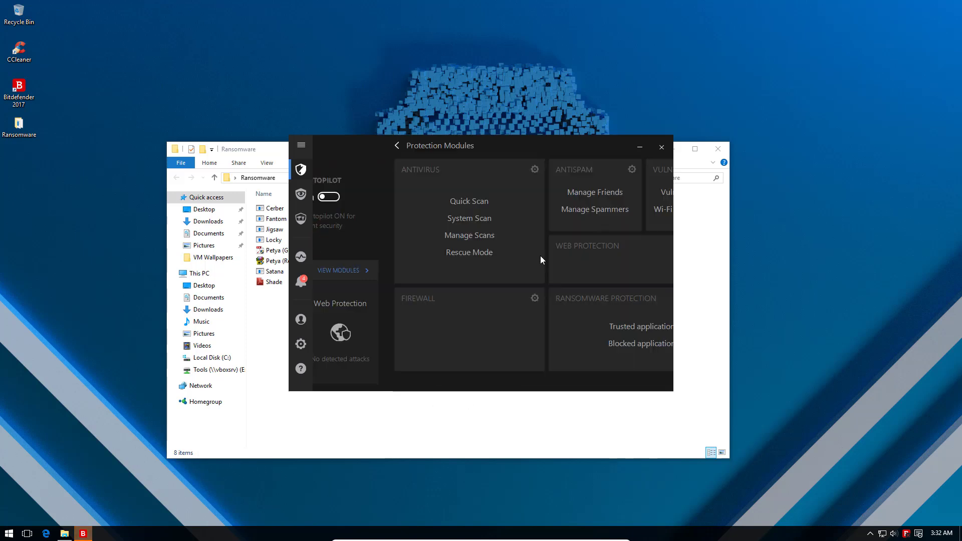
left_click(461, 171)
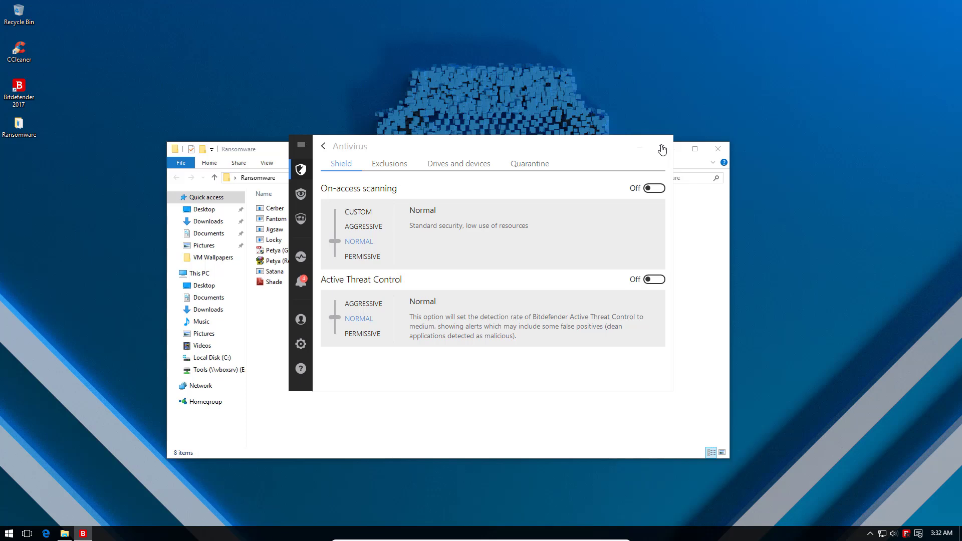
left_click(662, 148)
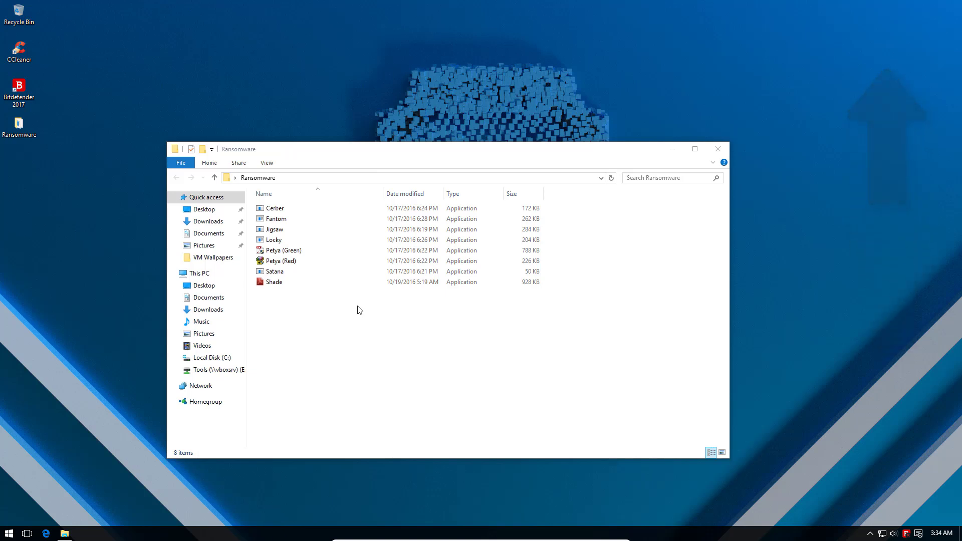
Run Jigsaw.exe as administrator and close the AMSI Provider block notice
right_click(307, 232)
left_click(286, 230)
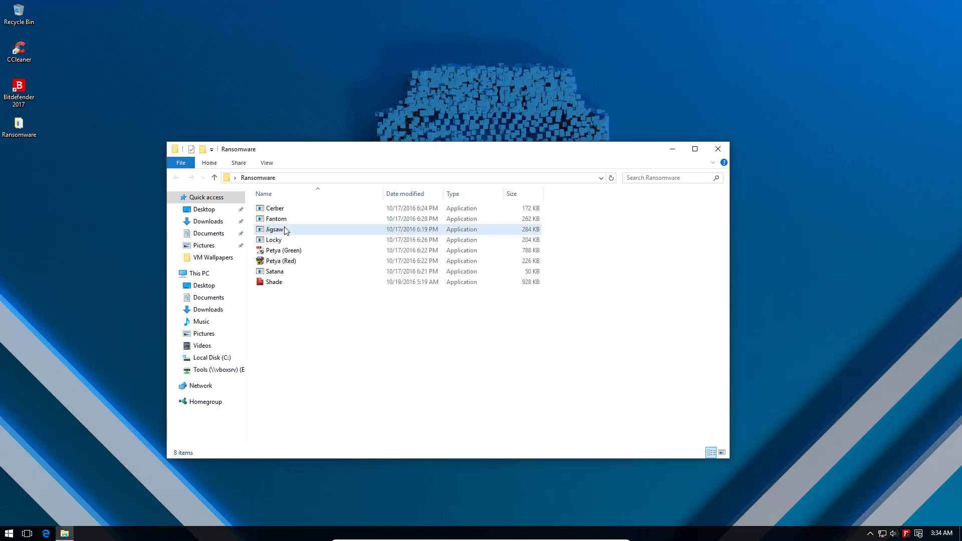
left_click(286, 230)
right_click(264, 230)
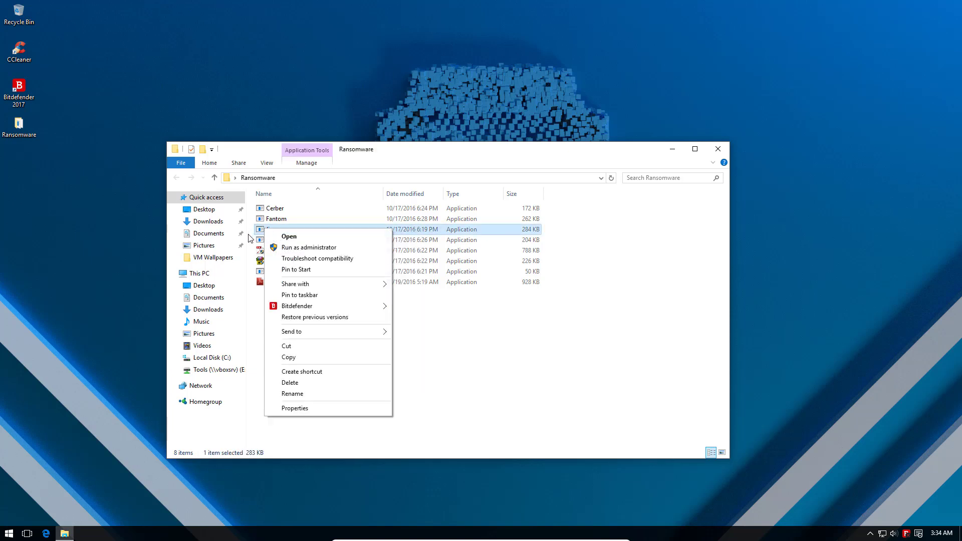
left_click(290, 247)
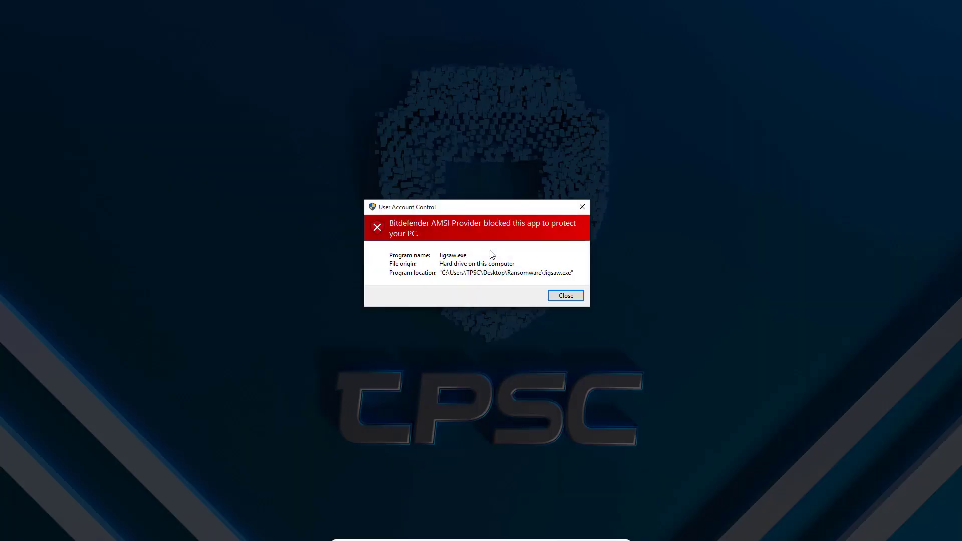
left_click_drag(396, 211, 406, 208)
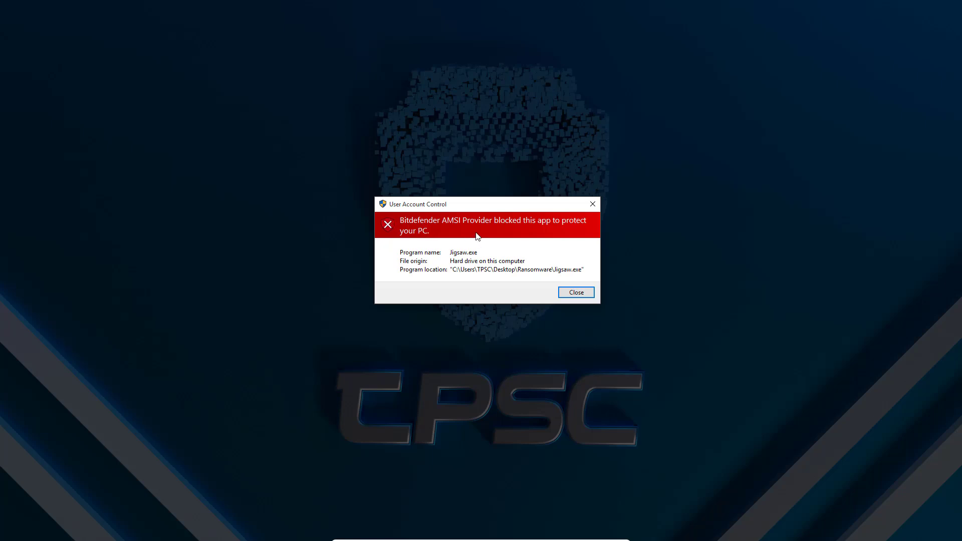
left_click(571, 293)
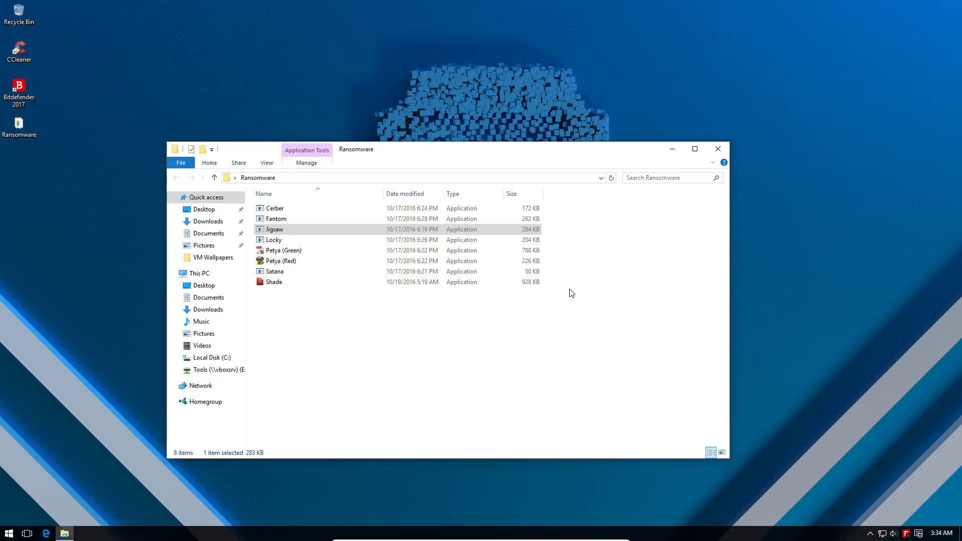
Select Fantom, then find the Not responding 'critical update (32 bit)' in Task Manager
left_click(292, 219)
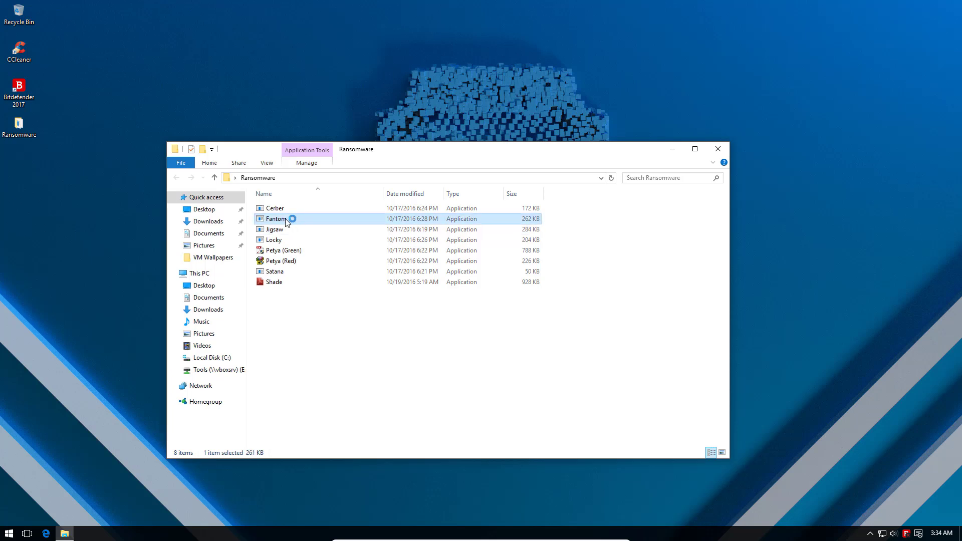
right_click(221, 532)
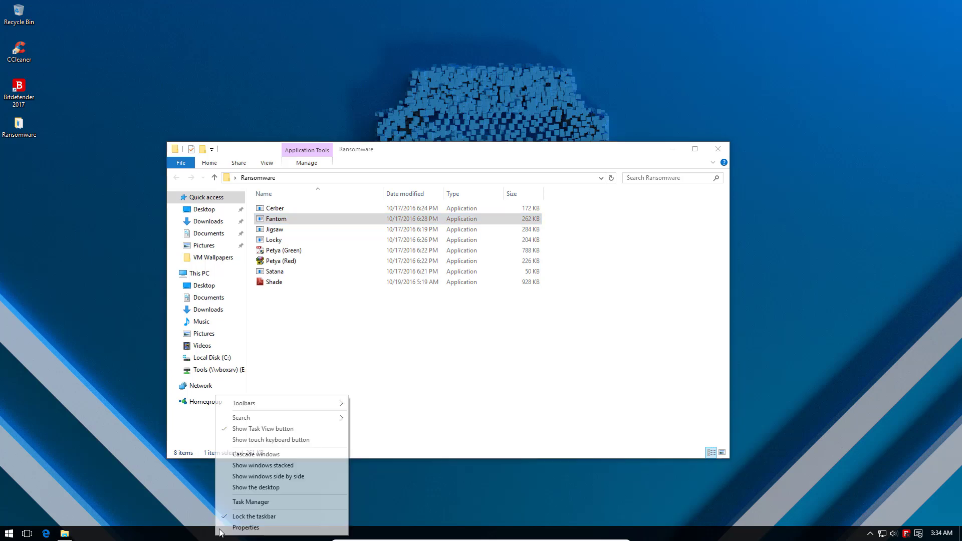
left_click(227, 501)
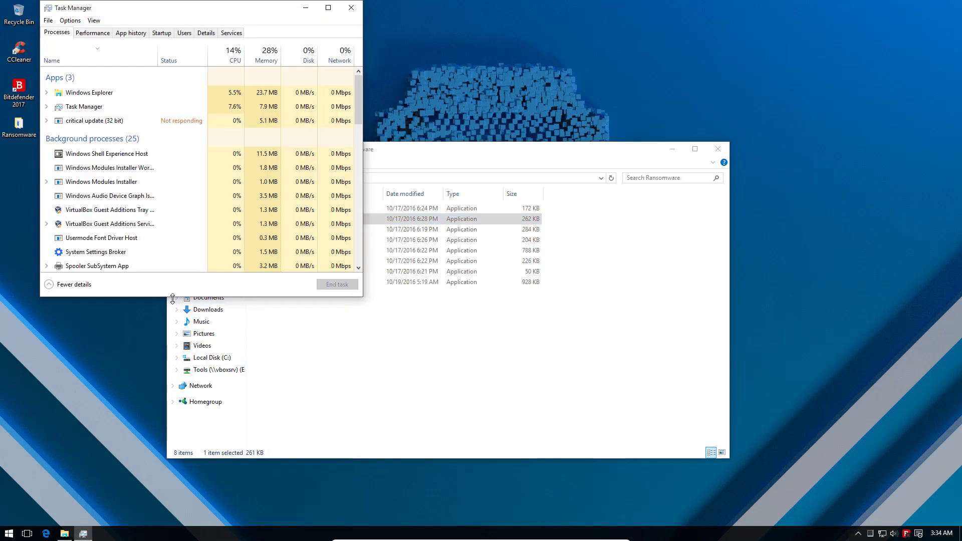
left_click(144, 121)
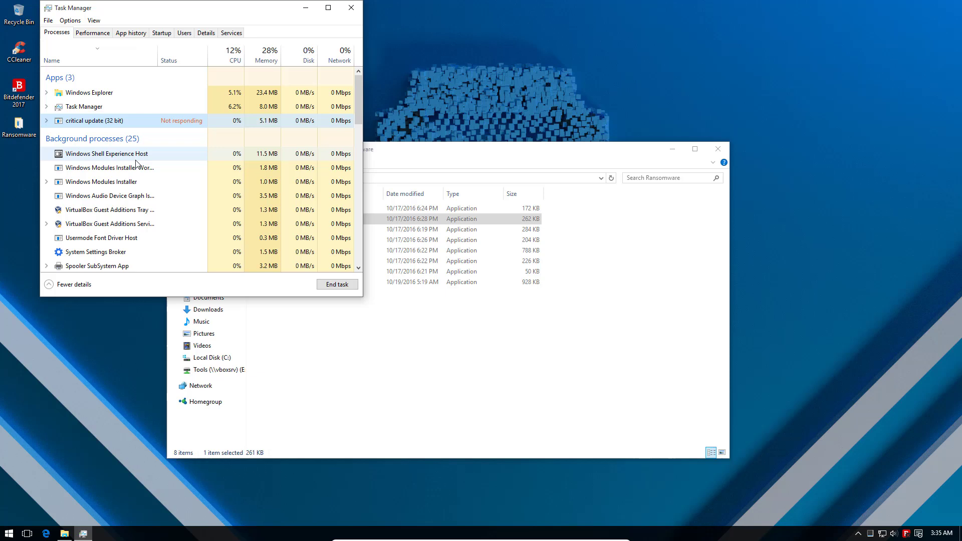
Check that Pictures > VM Wallpapers still holds its 12 intact images, selecting TPSCWild
left_click(395, 320)
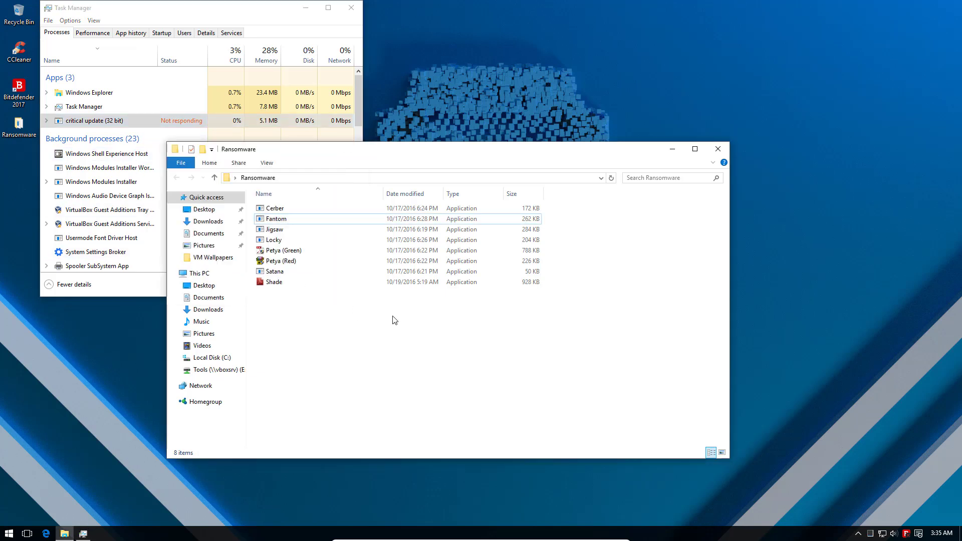
left_click(203, 334)
double_click(400, 231)
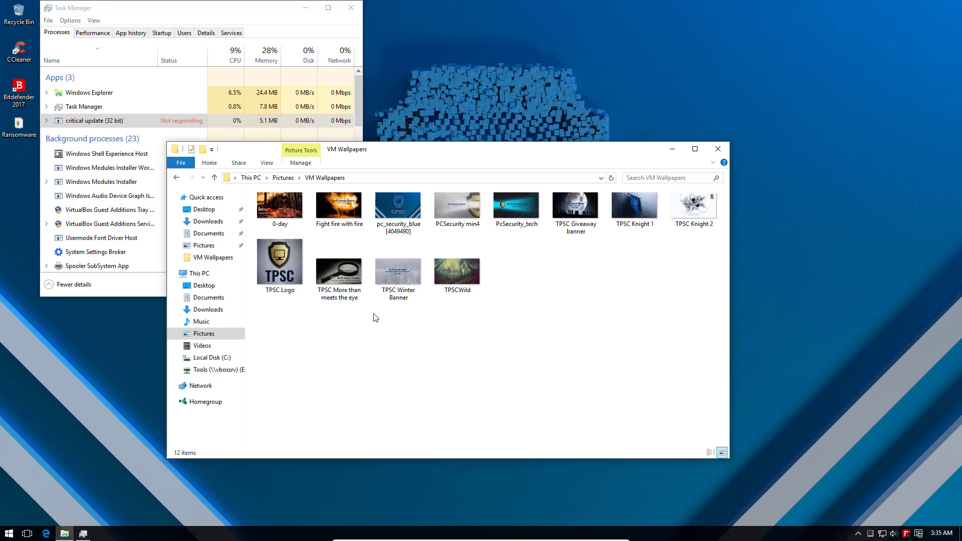
left_click(88, 121)
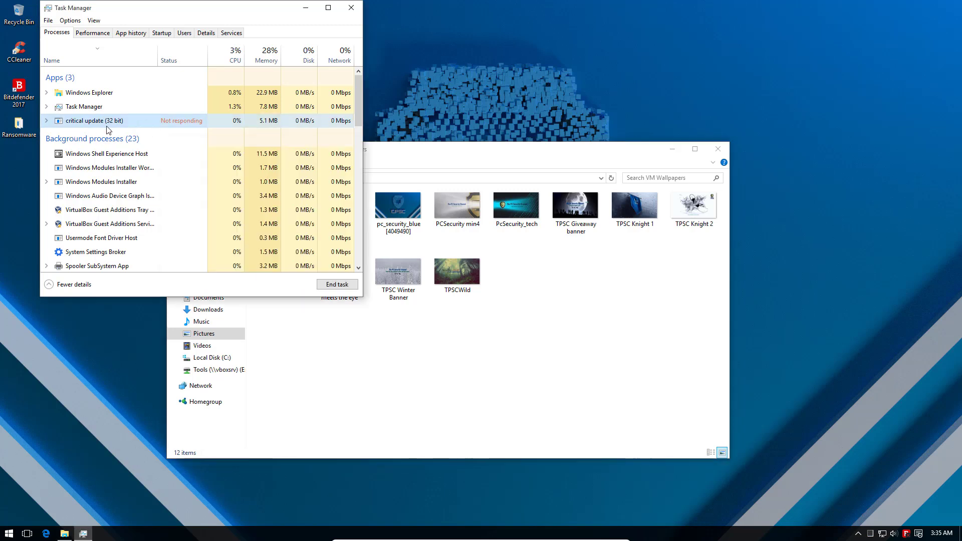
left_click(433, 270)
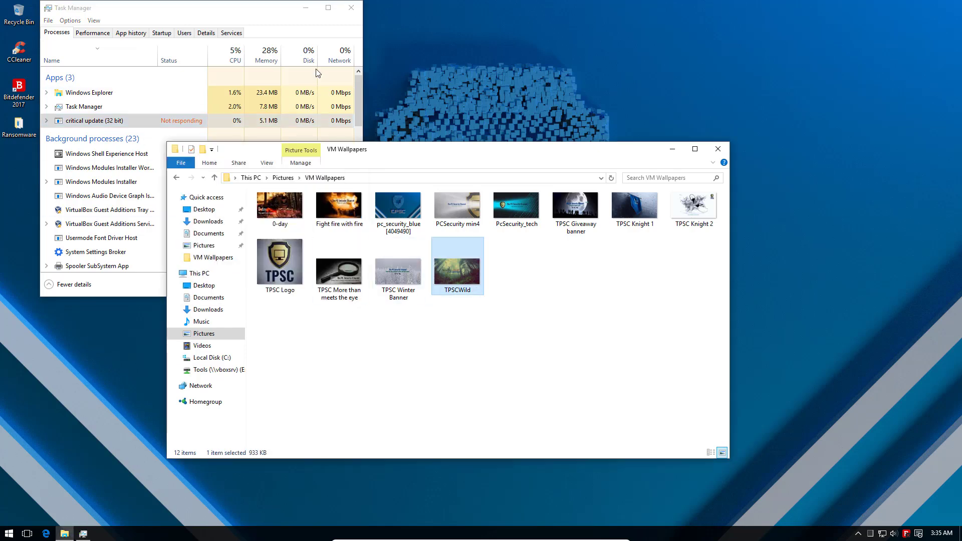
Close Task Manager, return to the Ransomware folder and select Locky
left_click(351, 8)
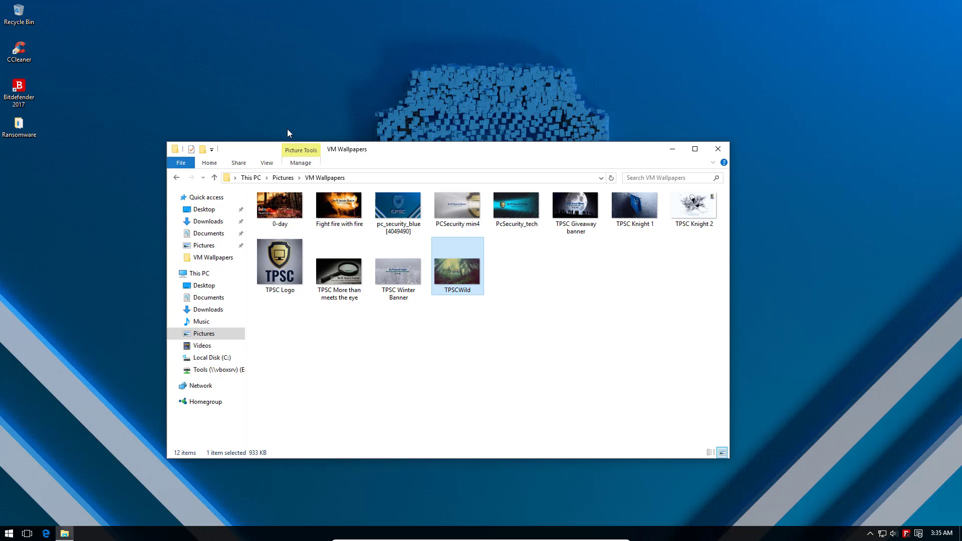
key("alt+Left")
key("alt+Right")
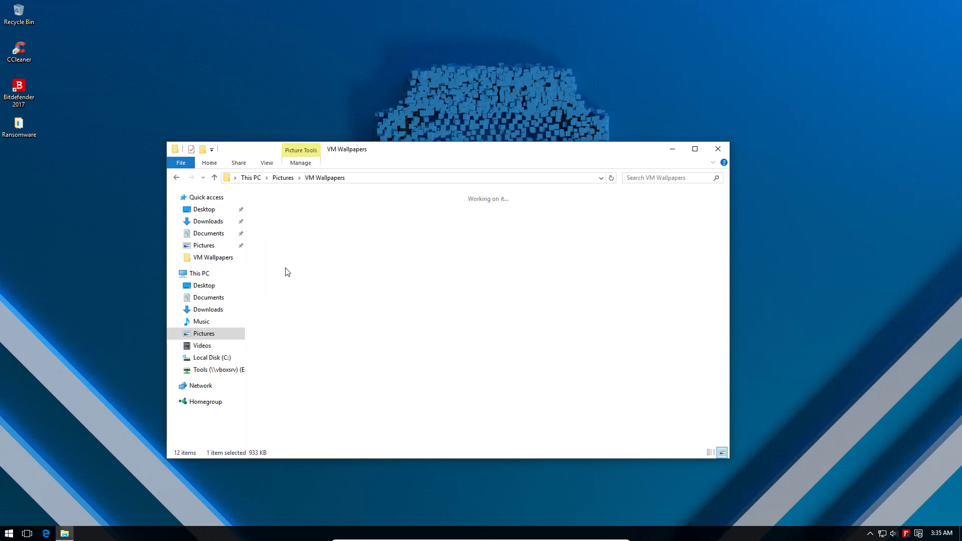
key("alt+Left")
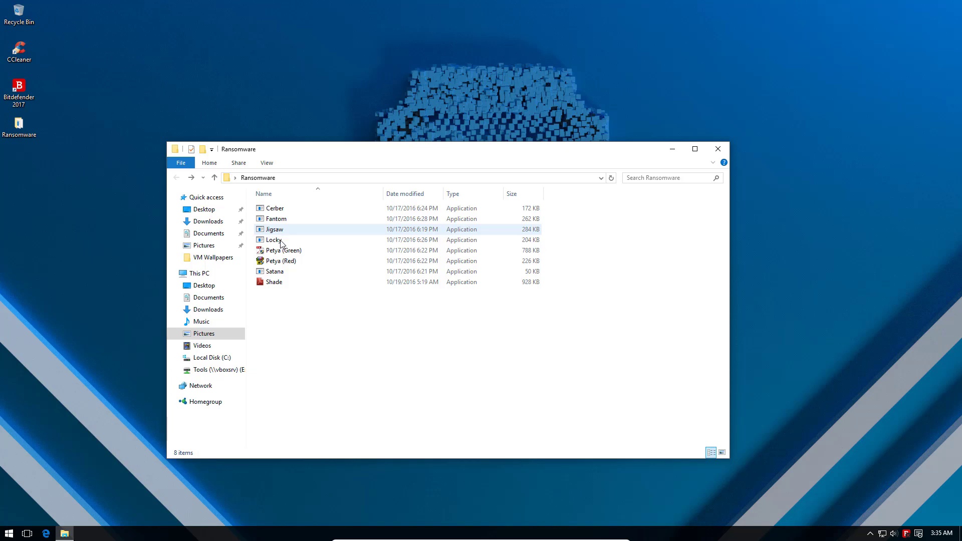
left_click(283, 241)
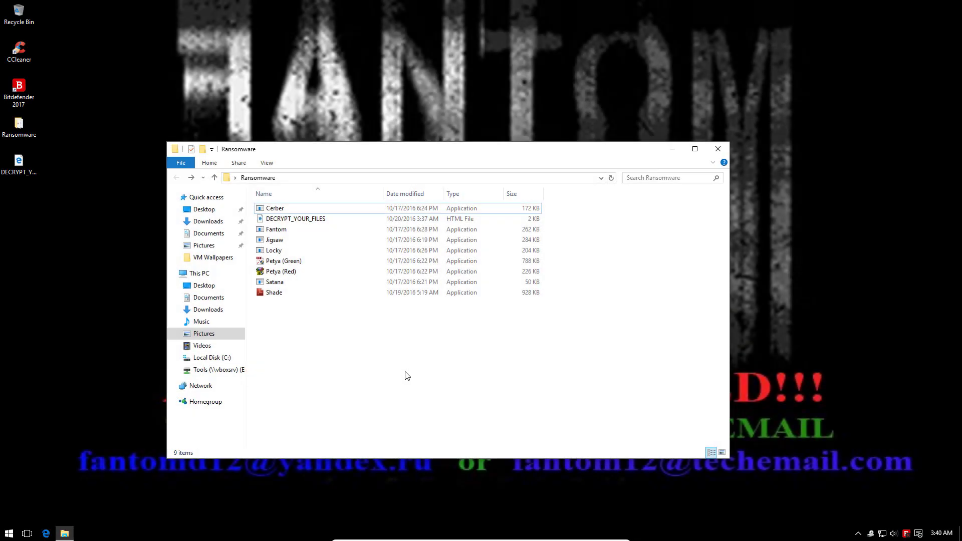
left_click(673, 149)
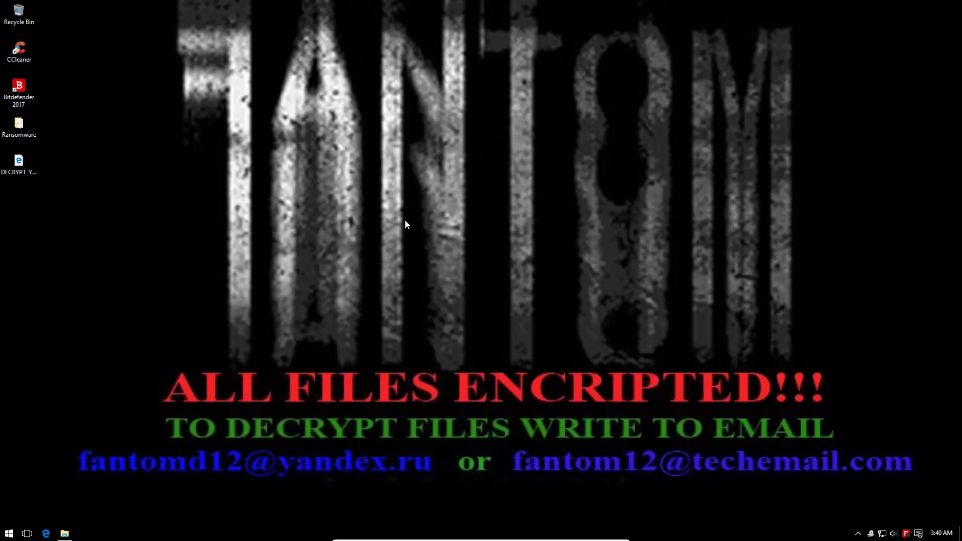
left_click(68, 531)
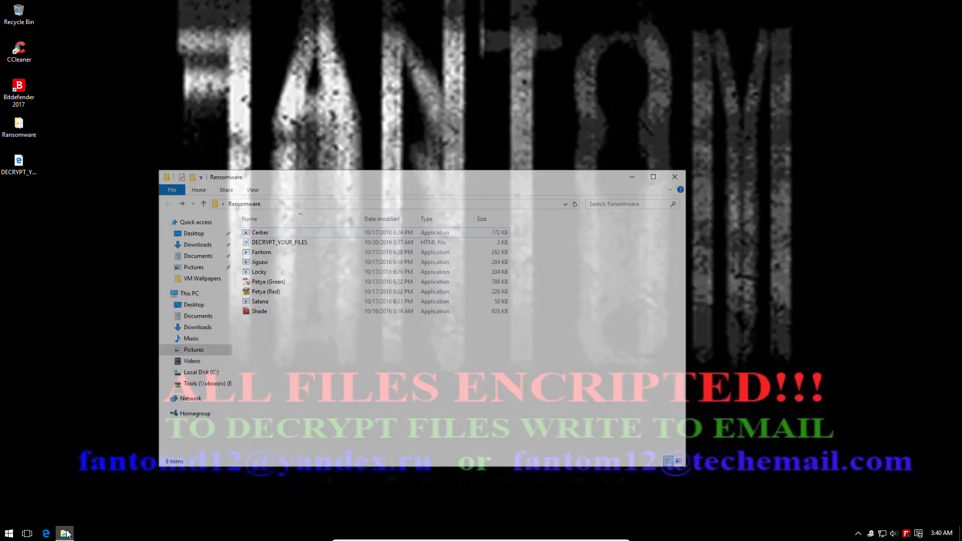
left_click_drag(382, 157, 389, 150)
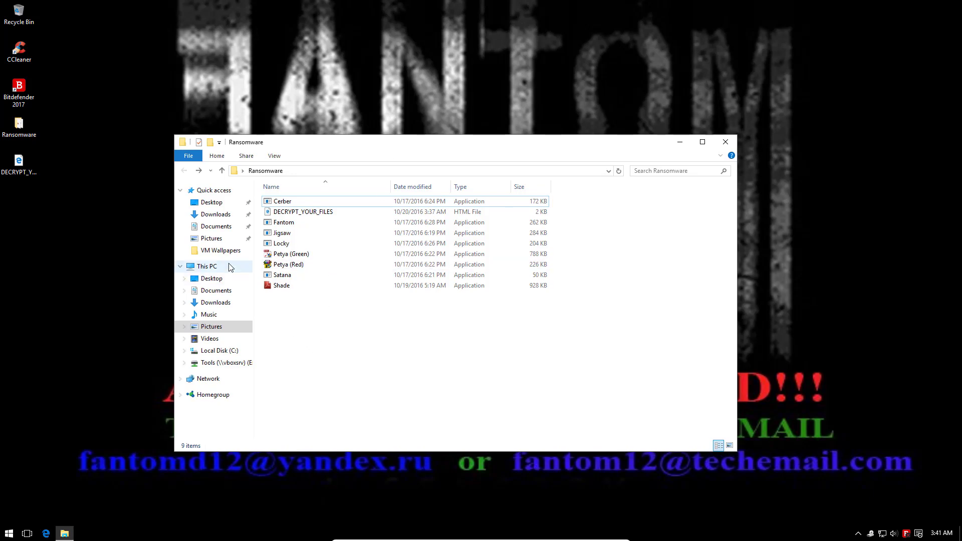
left_click(213, 239)
left_click(421, 235)
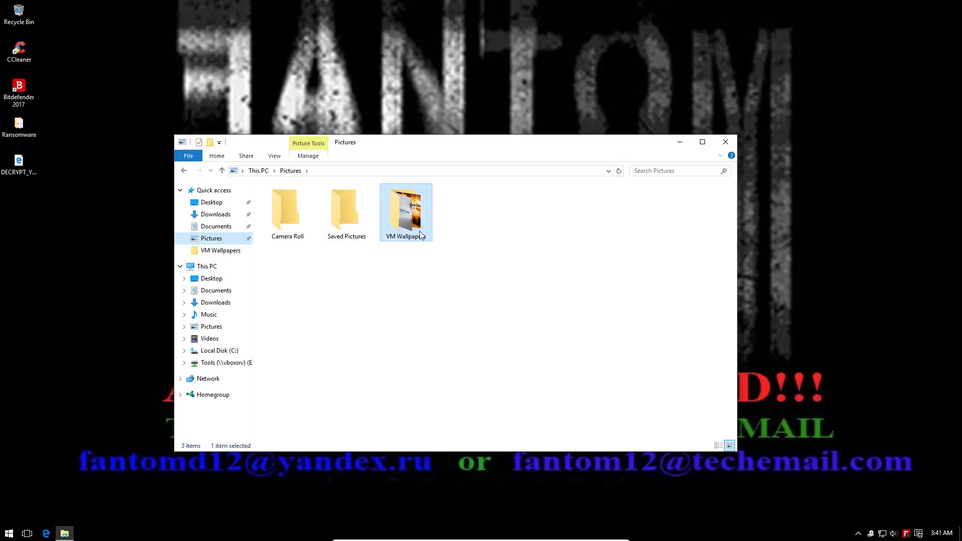
double_click(421, 235)
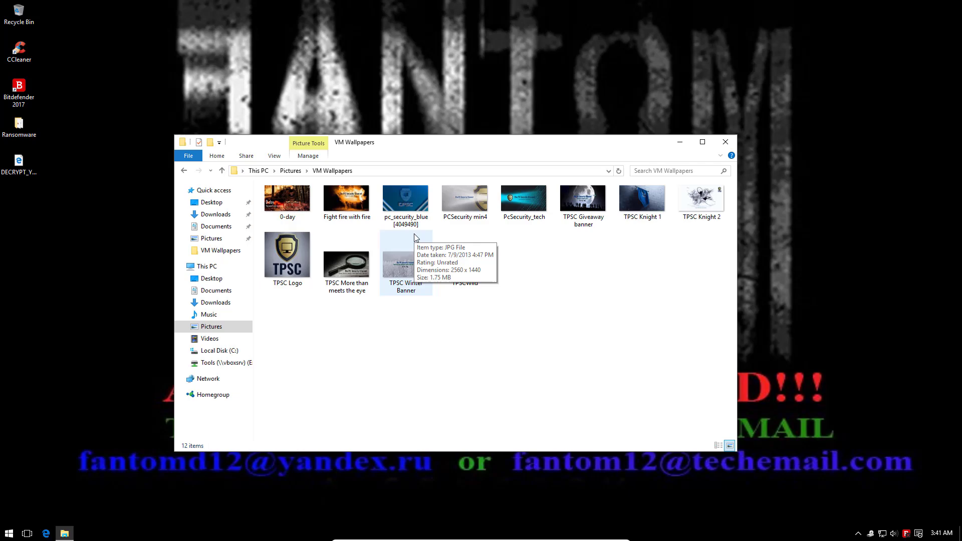
key("BackSpace")
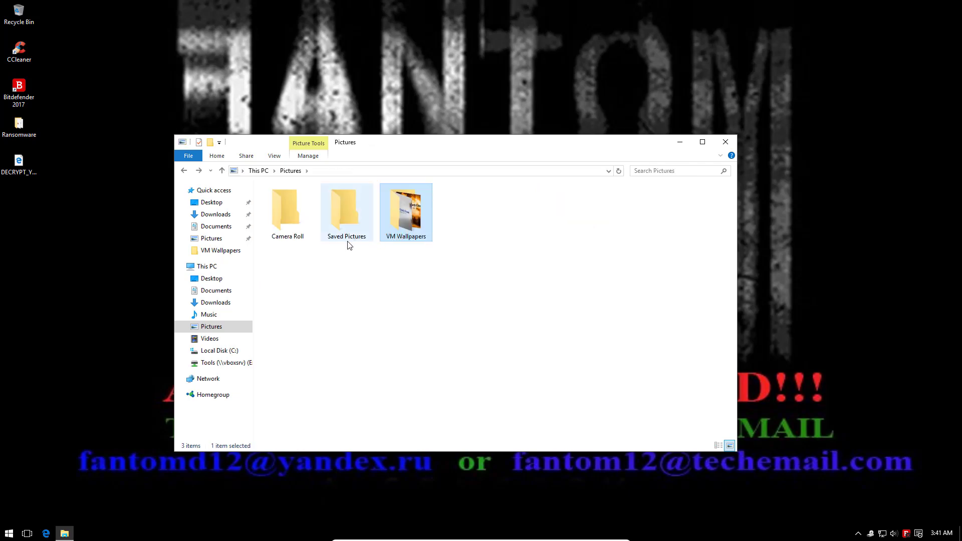
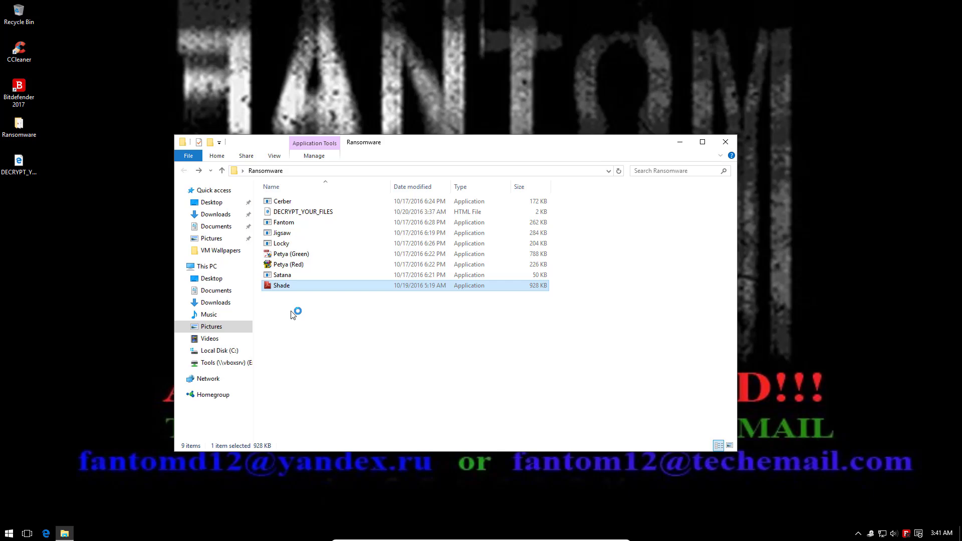
Glance at Pictures, return to Ransomware, and inspect the new 3 KB WINDOWS10 file's infotip
left_click(219, 240)
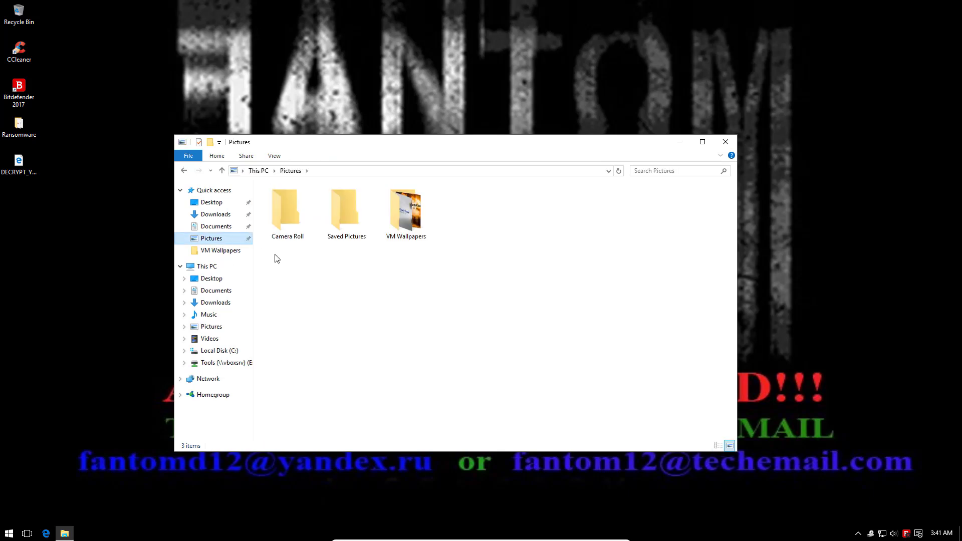
left_click(398, 235)
key("alt+Left")
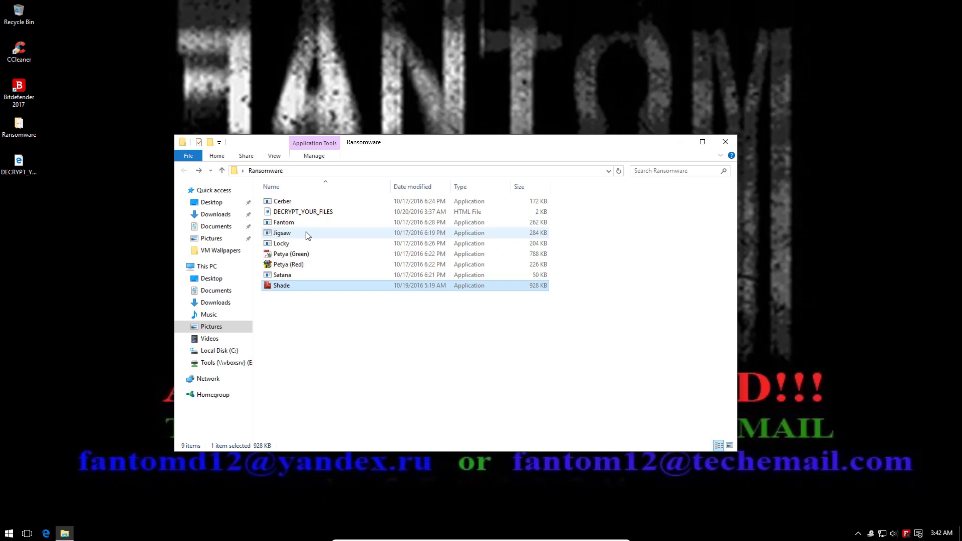
mouse_move(305, 227)
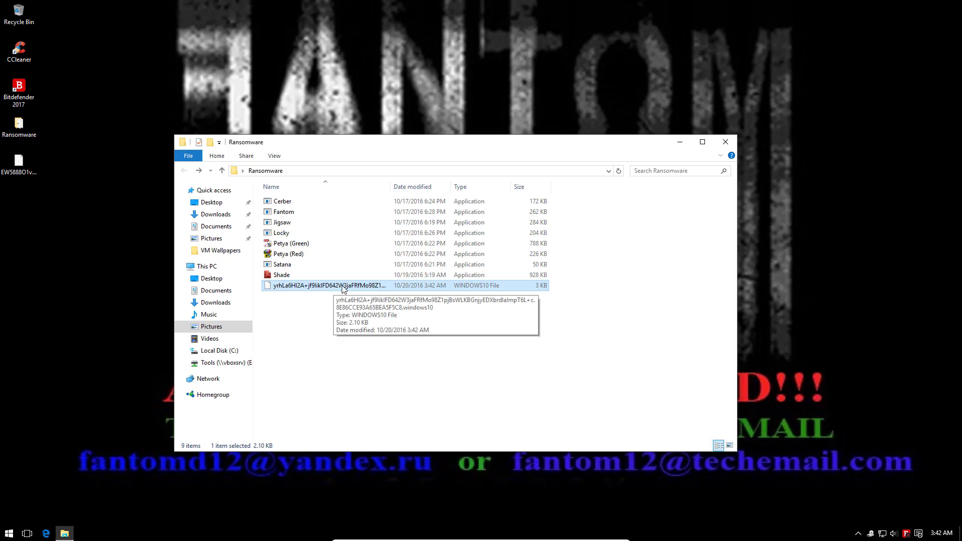
left_click(303, 316)
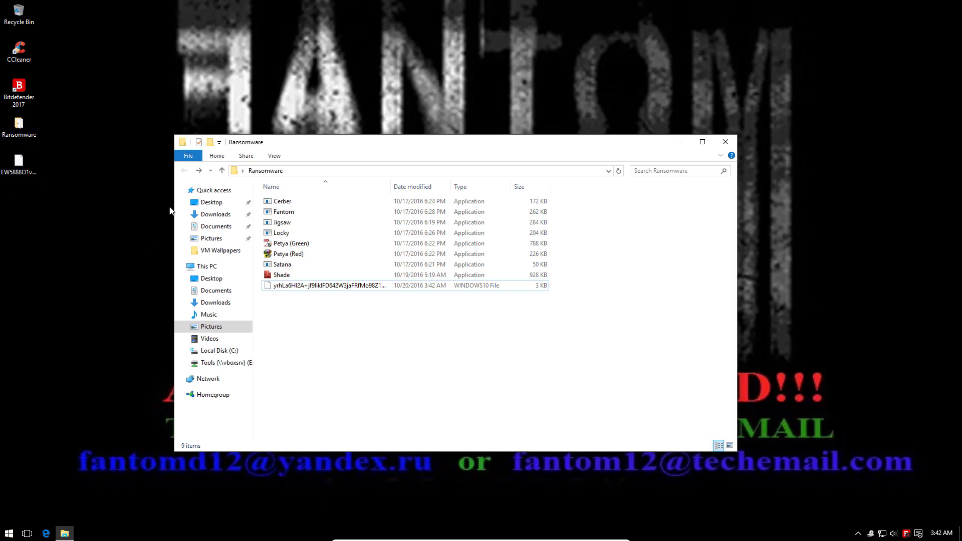
Check Downloads, Pictures, the VM Wallpapers folder and Desktop for encrypted WINDOWS10 files
left_click(202, 216)
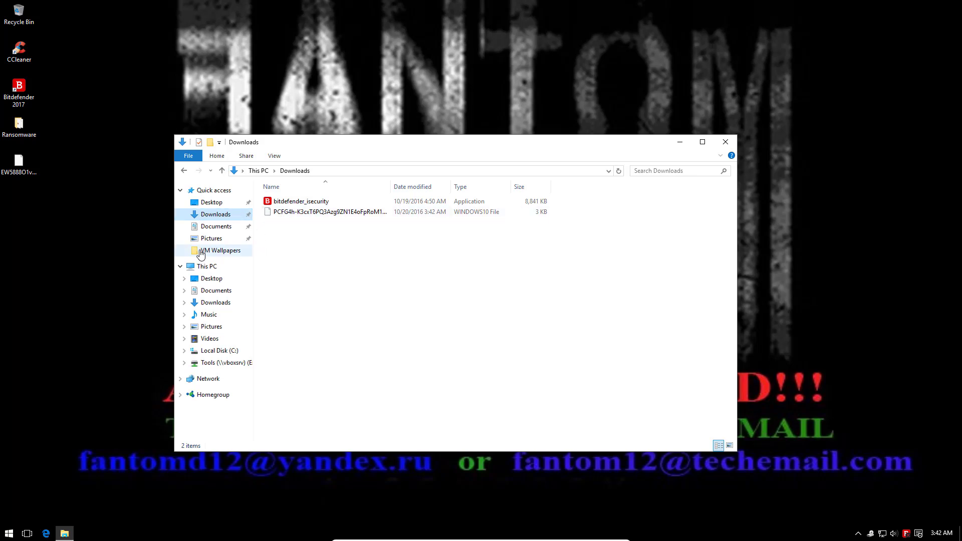
left_click(202, 241)
double_click(384, 228)
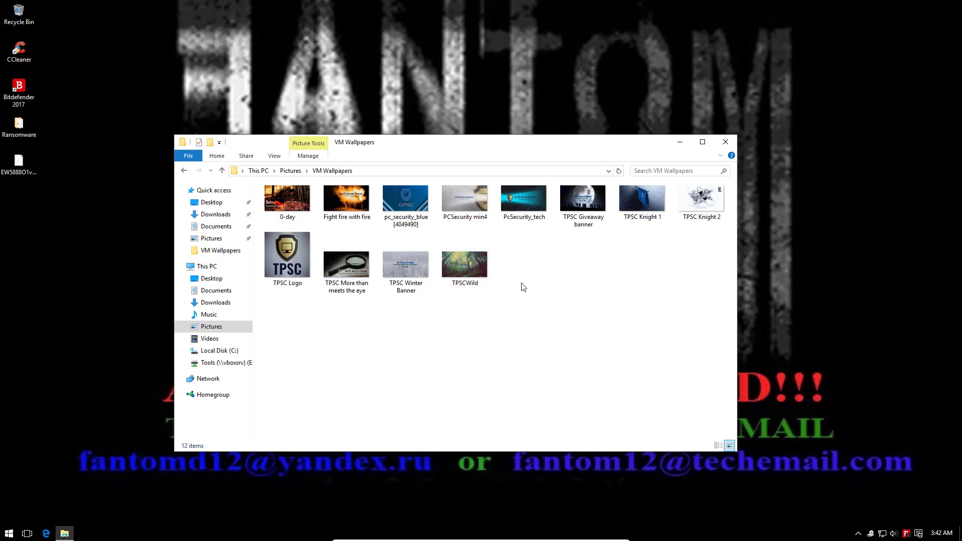
key("alt+Left")
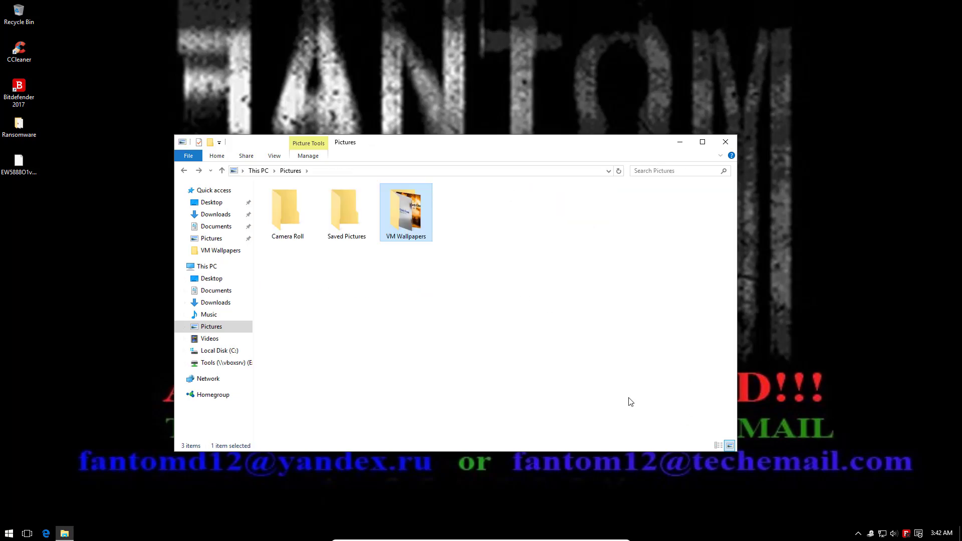
key("alt+Left")
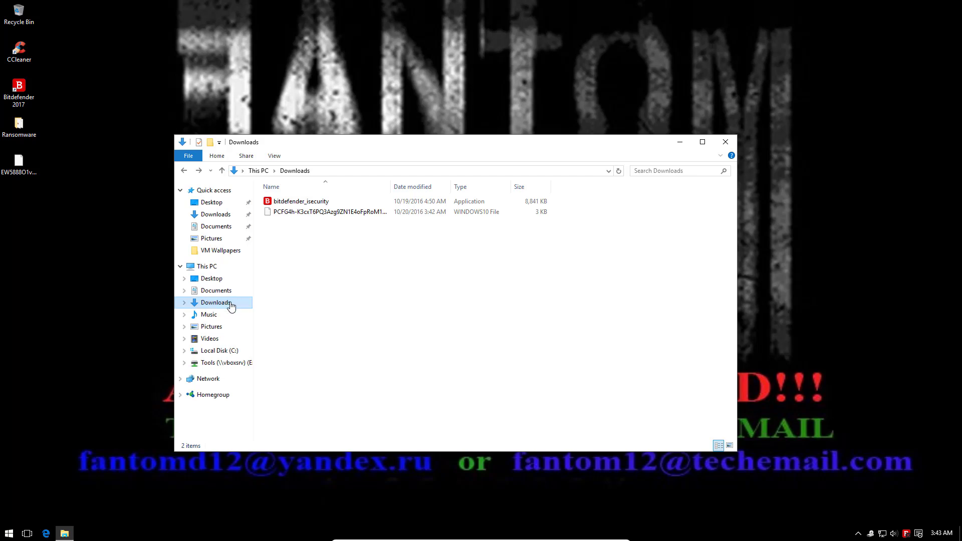
left_click(225, 279)
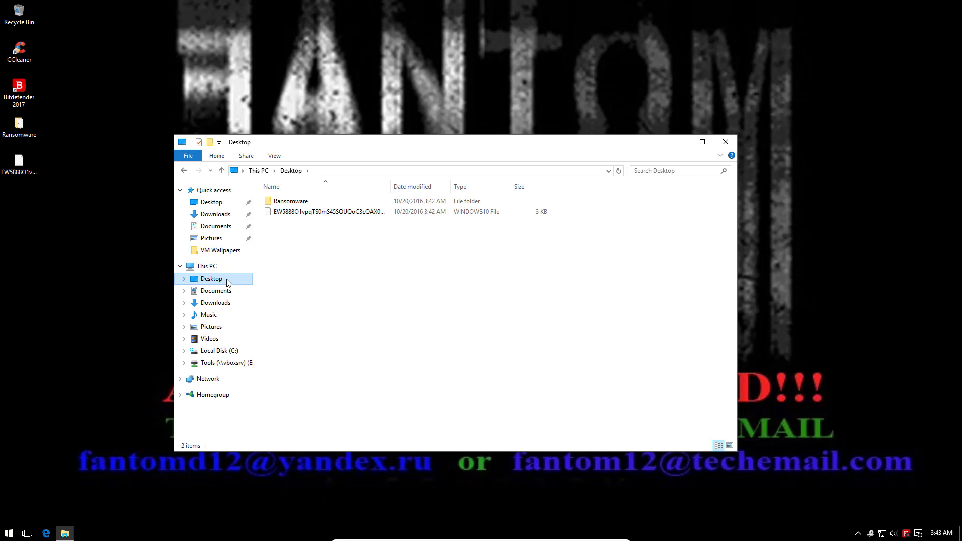
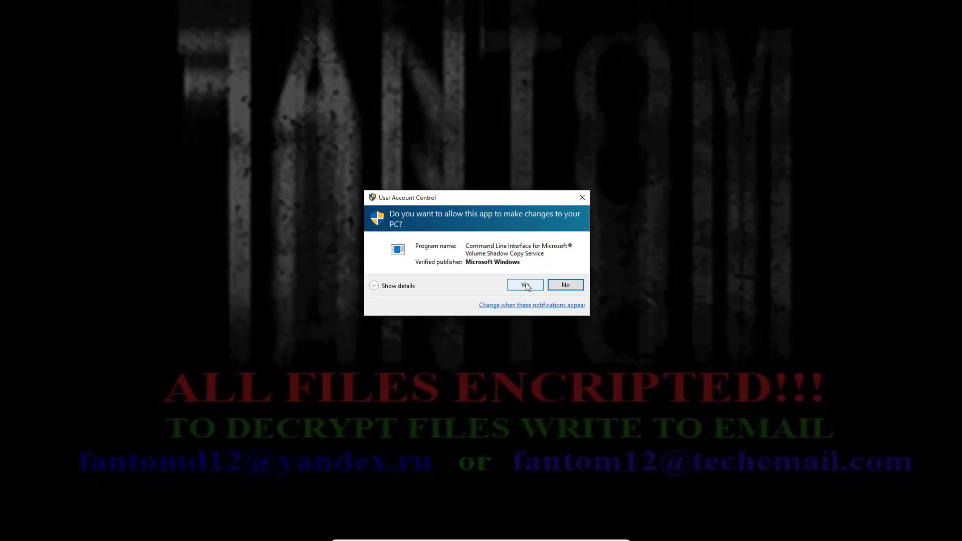
Allow the shadow copy tool to make changes and move the Explorer window lower right
left_click(524, 285)
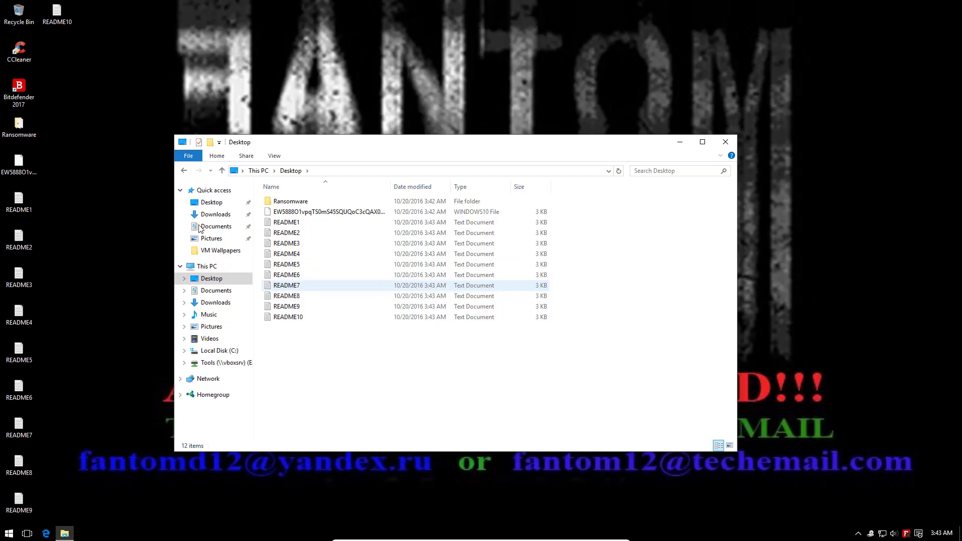
left_click_drag(425, 149, 499, 140)
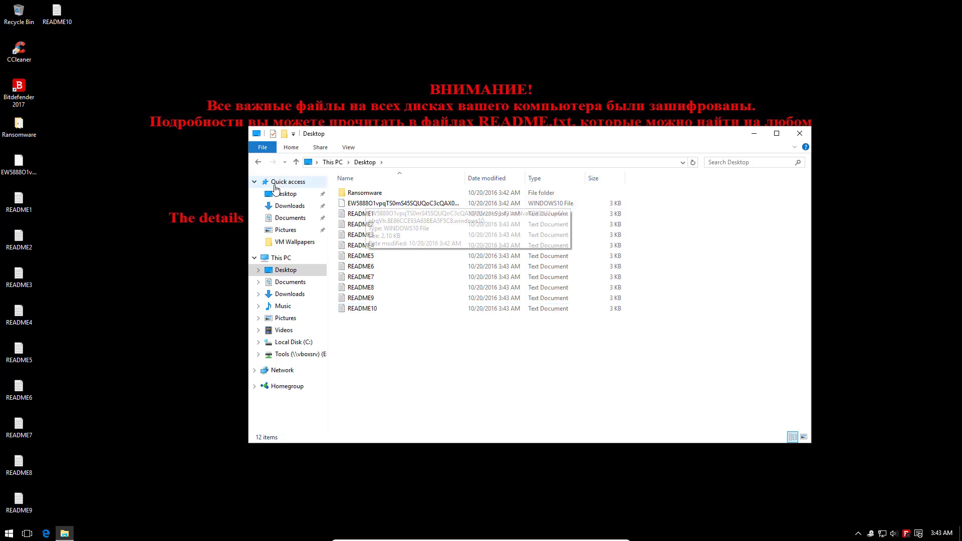
Open Pictures, view the VM Wallpapers thumbnails, then go back to Pictures
left_click(286, 230)
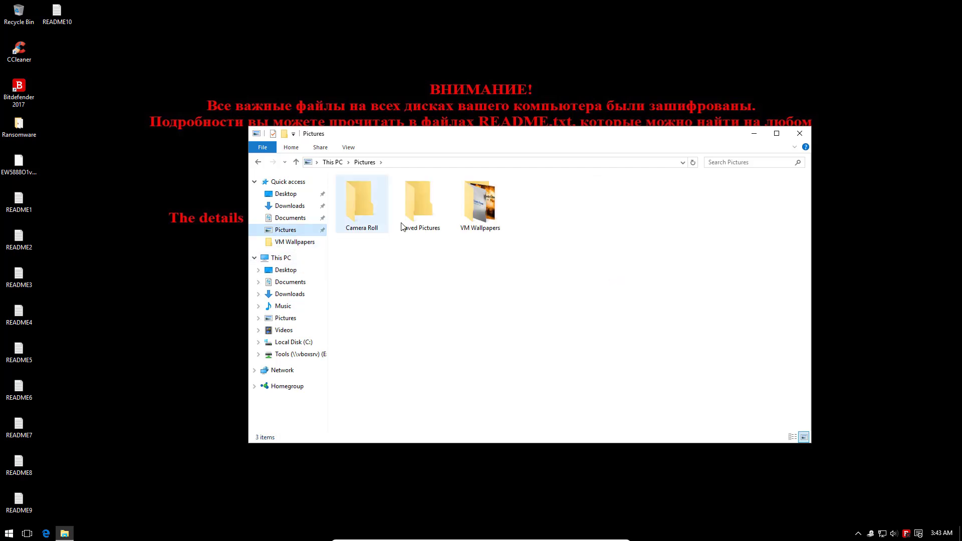
double_click(480, 199)
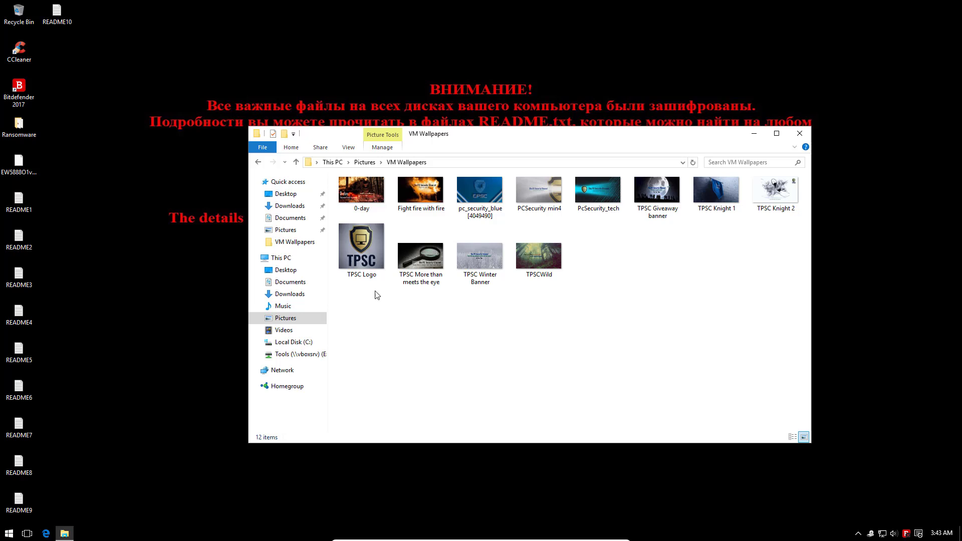
key("alt+Left")
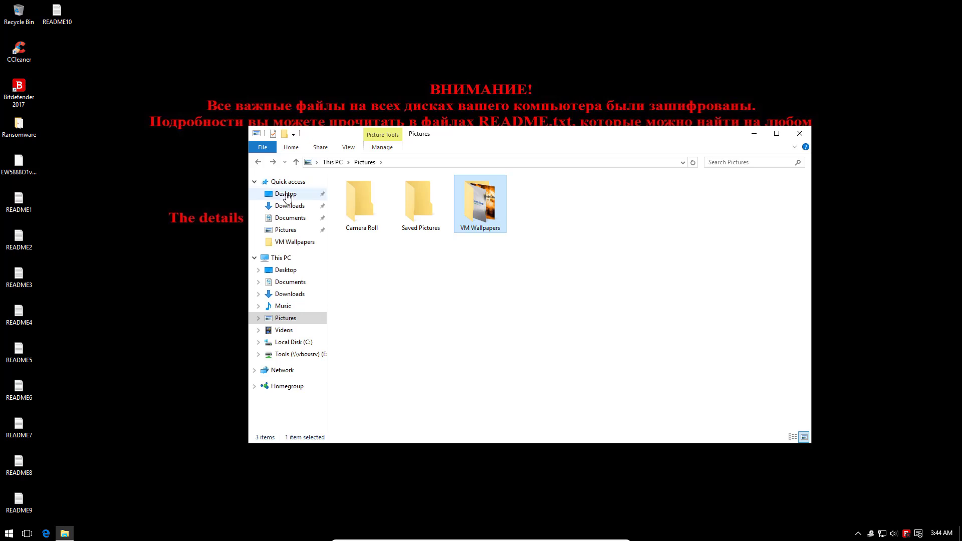
From Desktop, open the Ransomware folder and run Petya (Green)
left_click(286, 195)
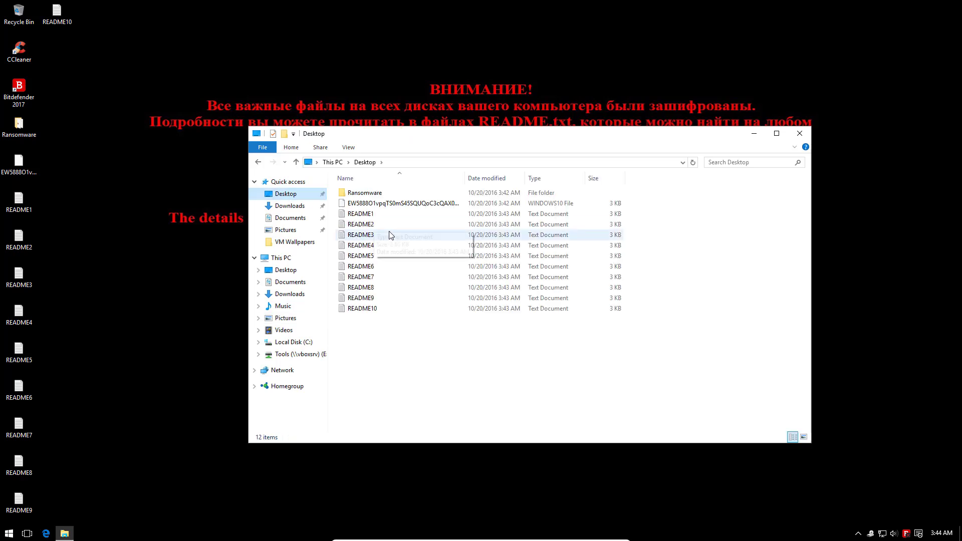
double_click(365, 195)
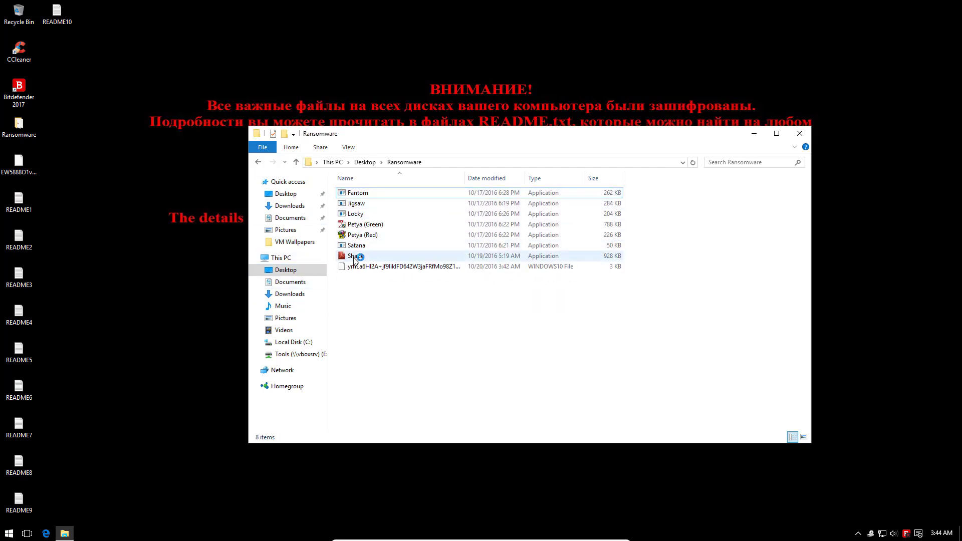
left_click(362, 228)
double_click(363, 228)
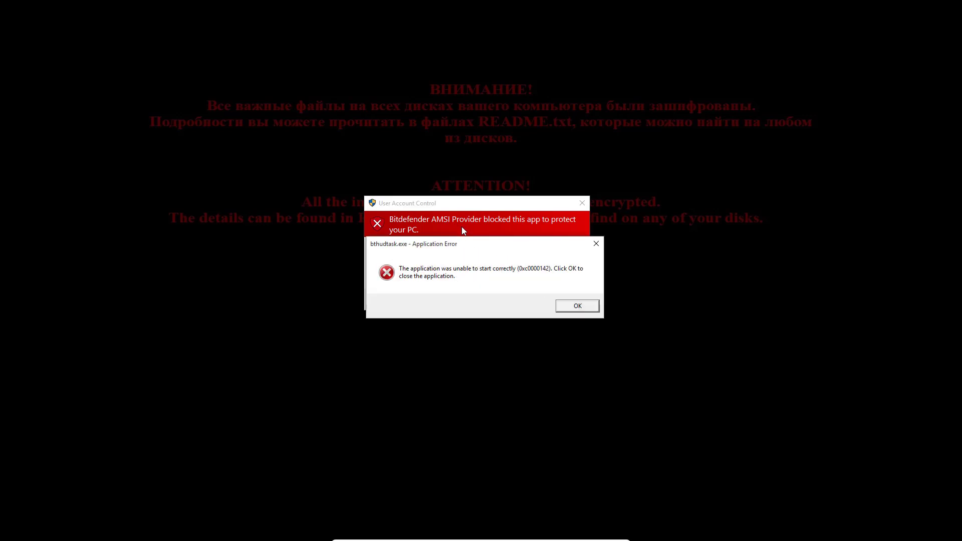
Dismiss the bthudtask.exe error, Bitdefender blocked-app notice, dccw.exe error and sign-out warning
left_click(583, 310)
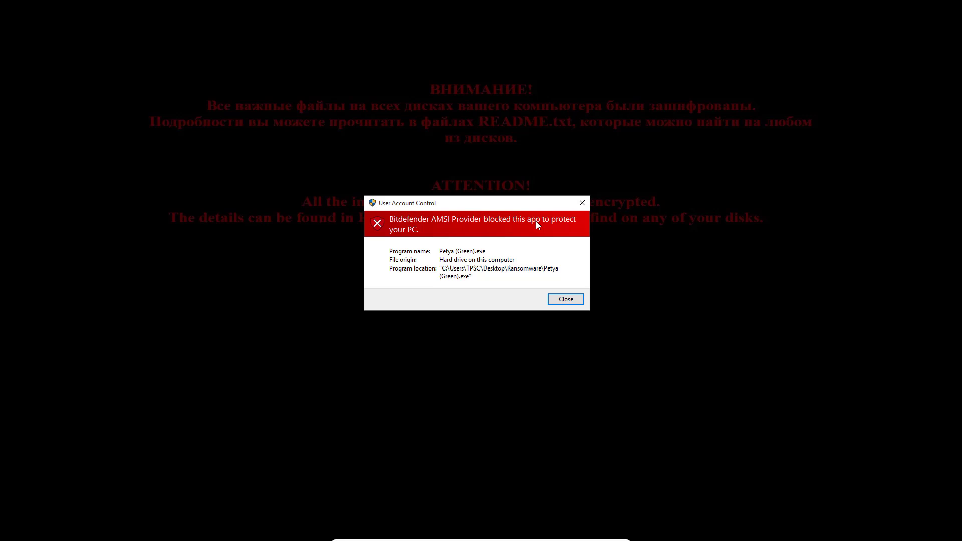
left_click(581, 204)
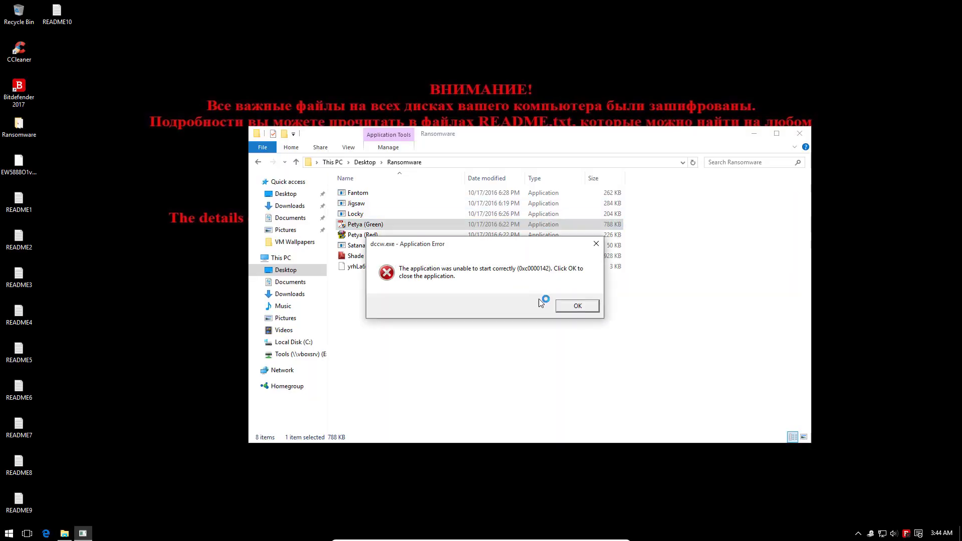
left_click(578, 307)
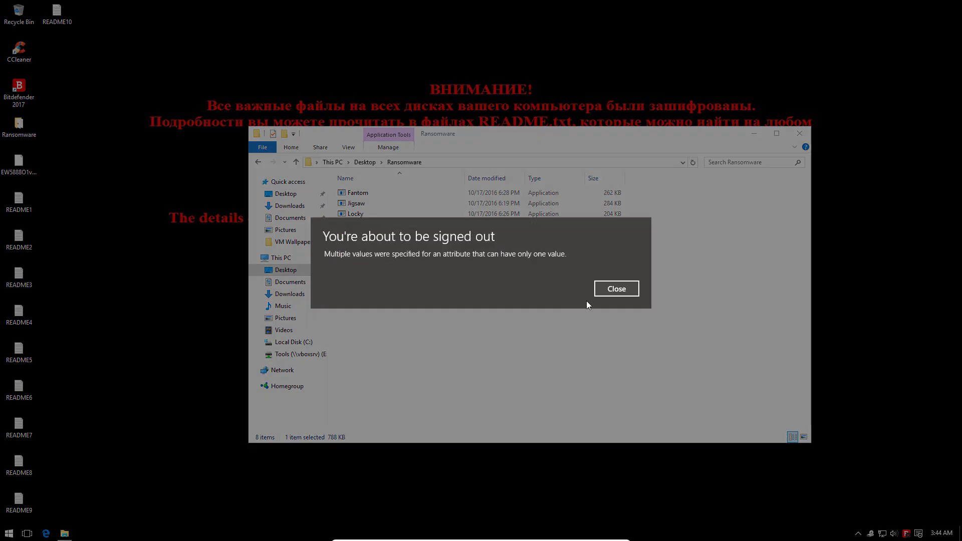
left_click(606, 290)
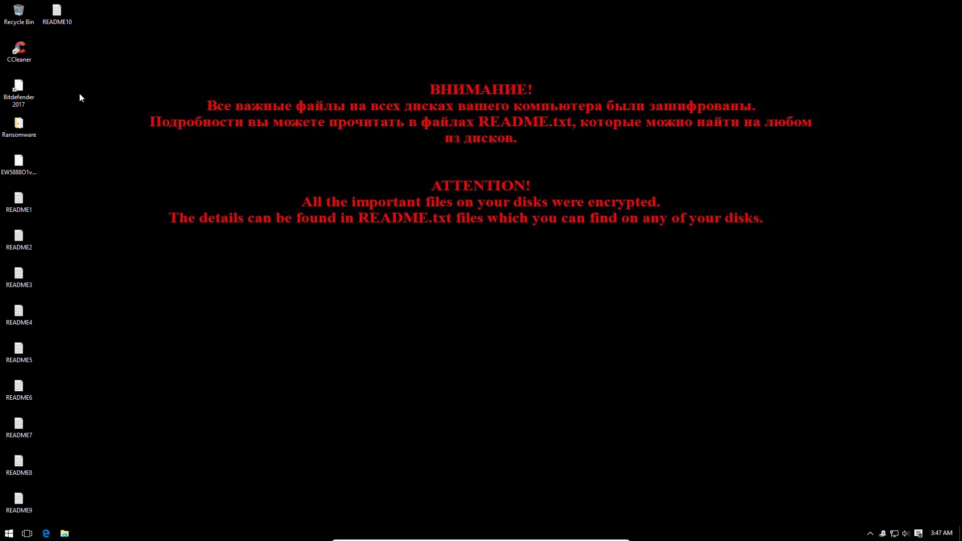
Open the Ransomware desktop folder and mute the speakers from the tray volume control
double_click(25, 125)
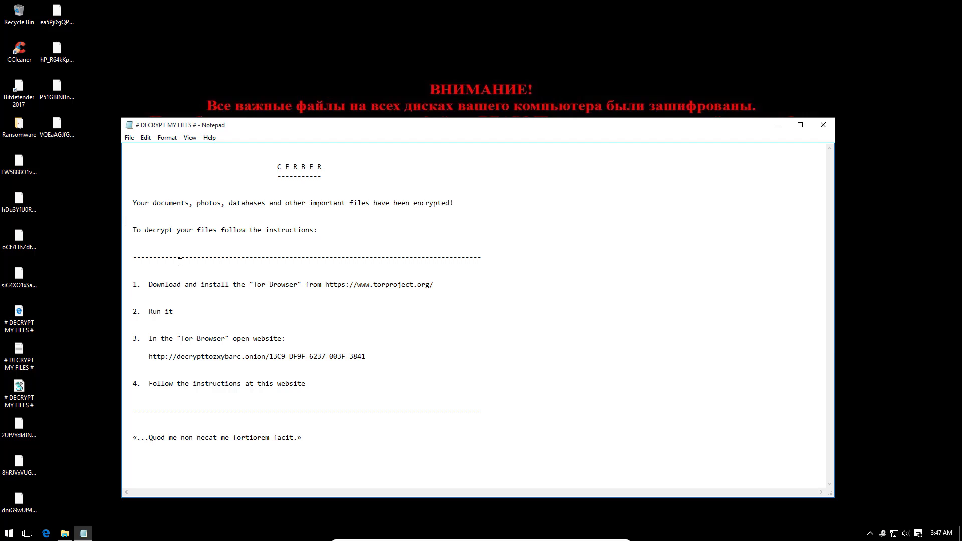
left_click(903, 521)
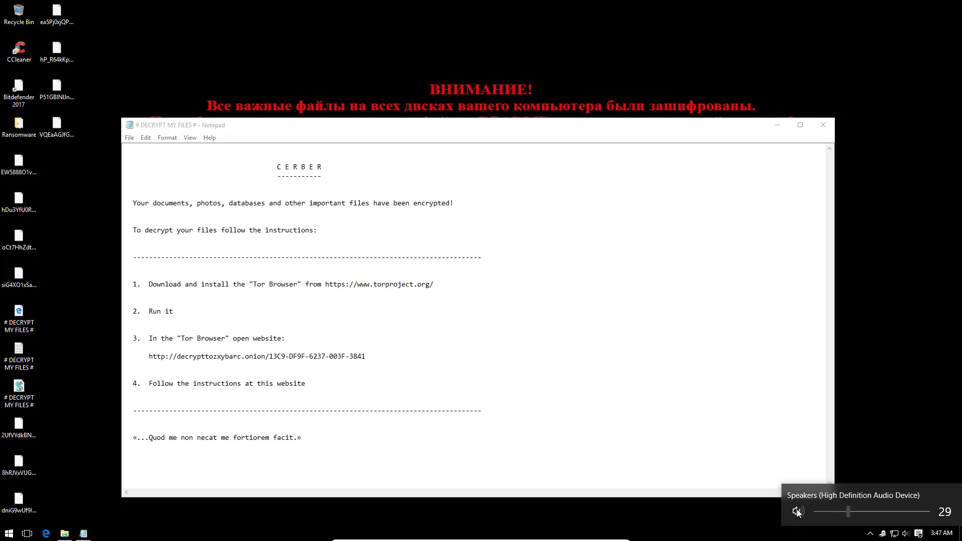
left_click(797, 509)
left_click(870, 434)
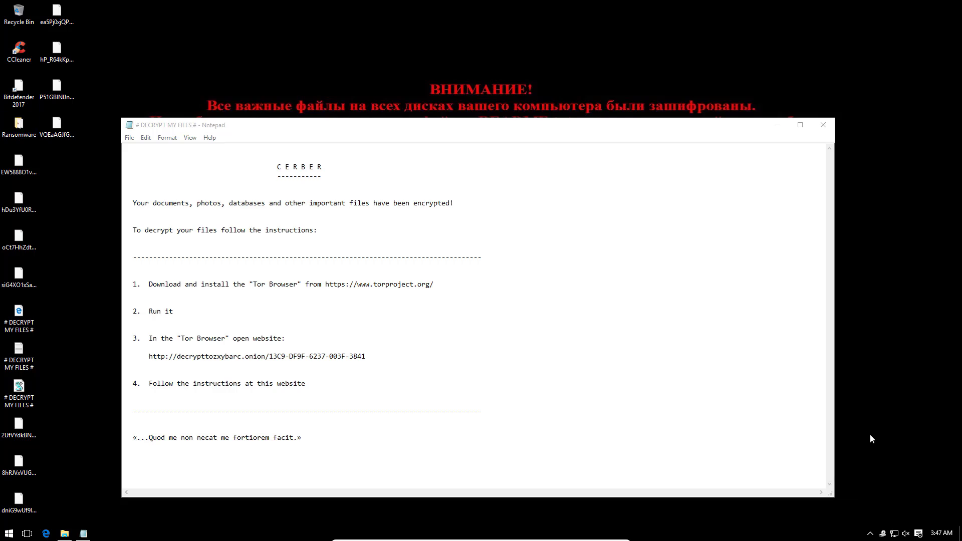
Close the ransom note and open Pictures > VM Wallpapers to see the .cerber files
left_click(822, 125)
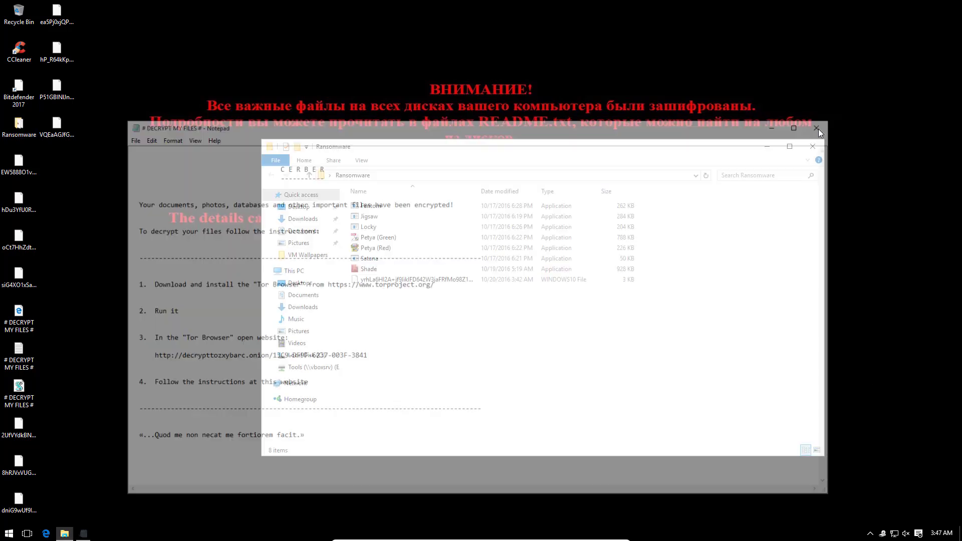
left_click(299, 243)
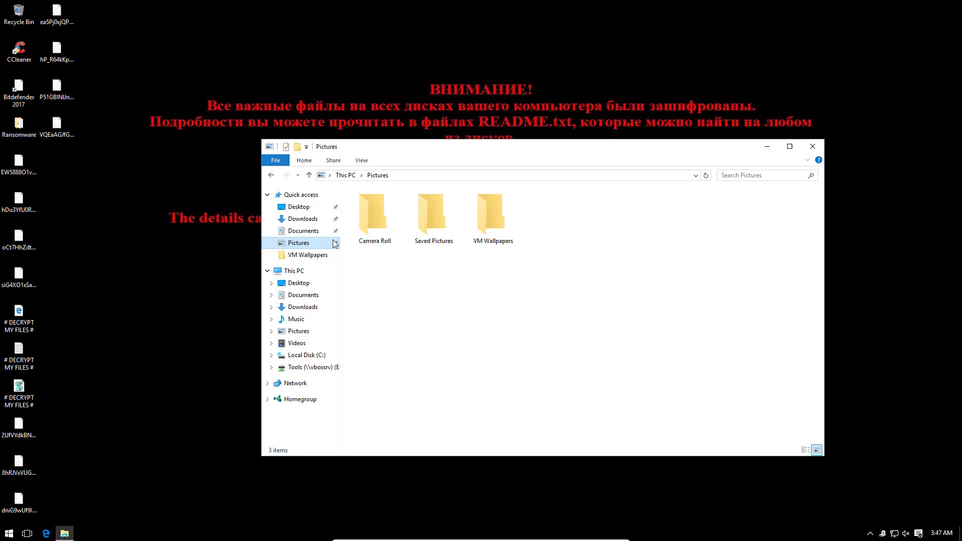
double_click(492, 220)
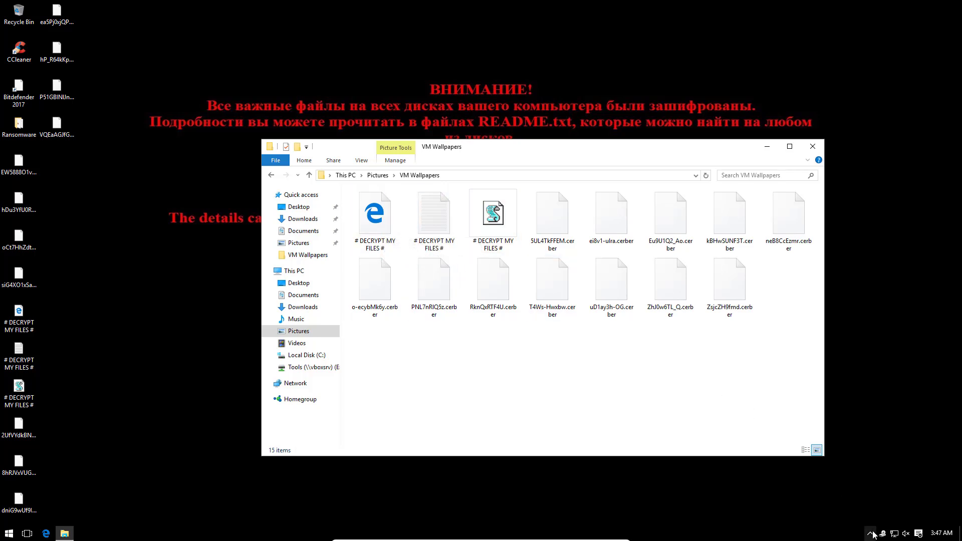
Launch Bitdefender 2017 by searching 'bit' in the Start menu
left_click(890, 492)
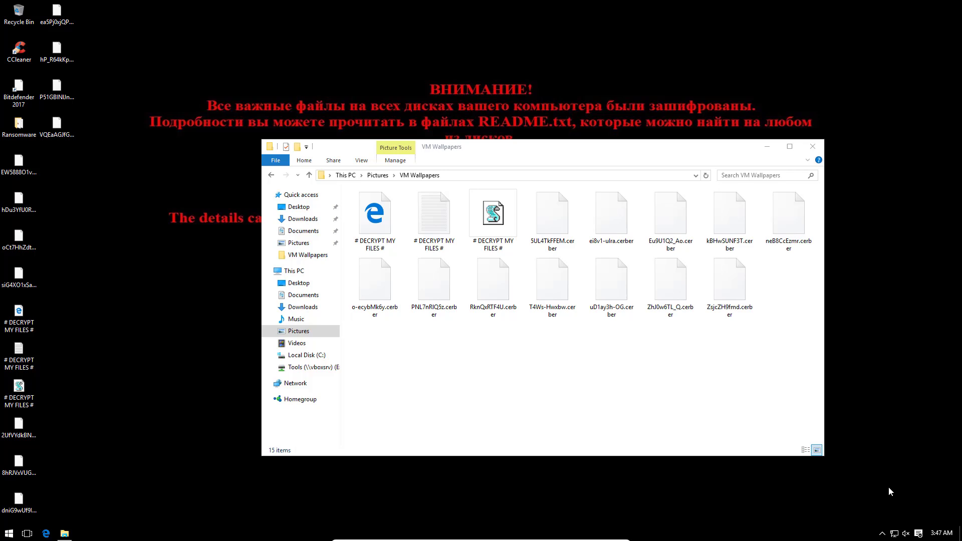
left_click(882, 533)
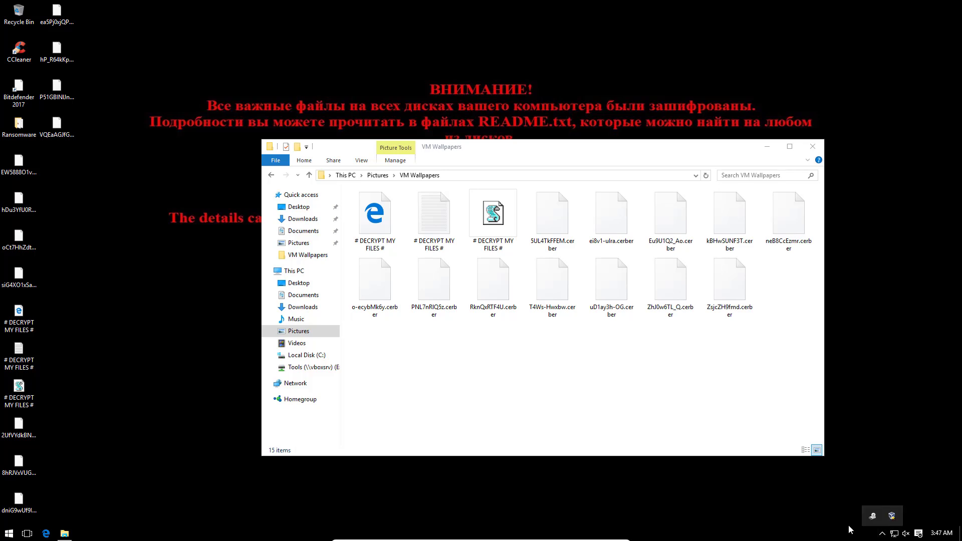
left_click(833, 518)
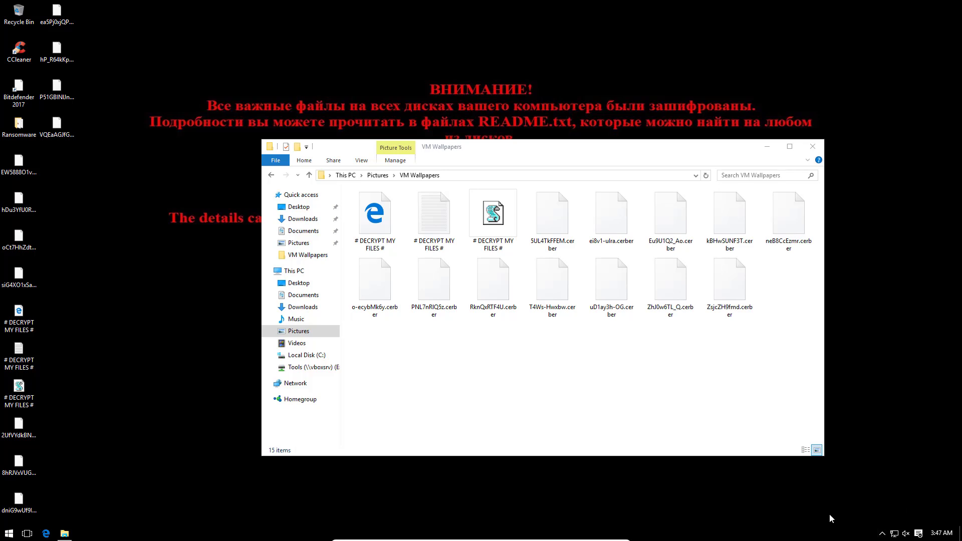
left_click(10, 533)
type("bit")
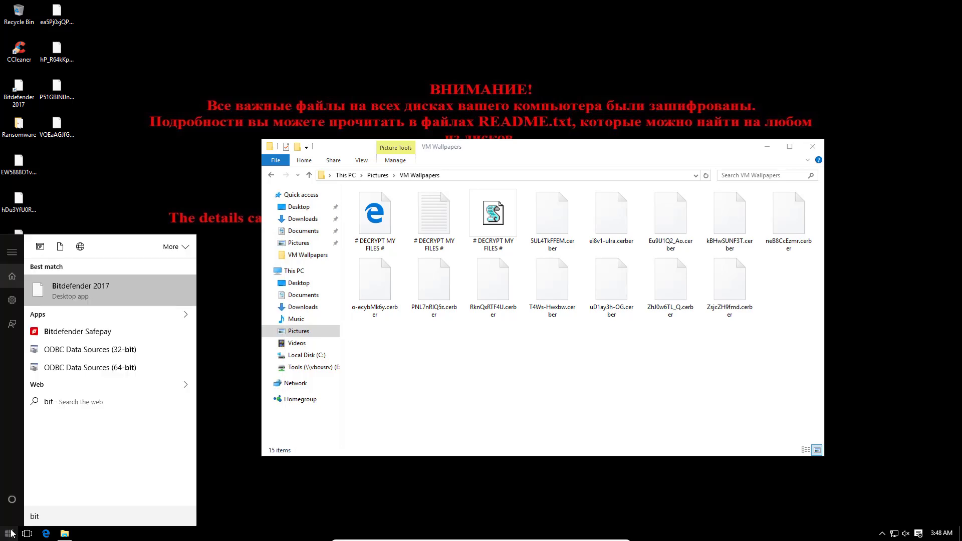
key("Return")
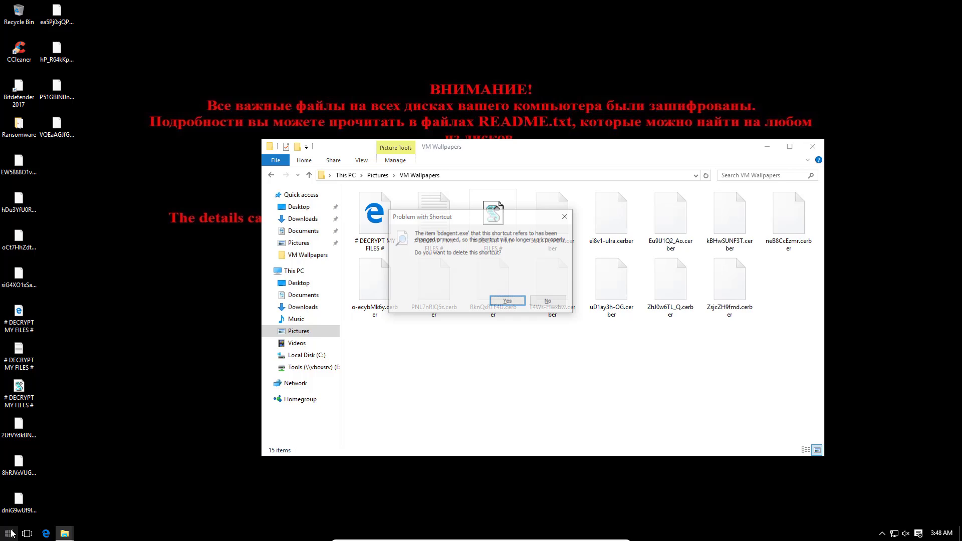
Answer No to keep the broken Bitdefender shortcut
left_click(537, 300)
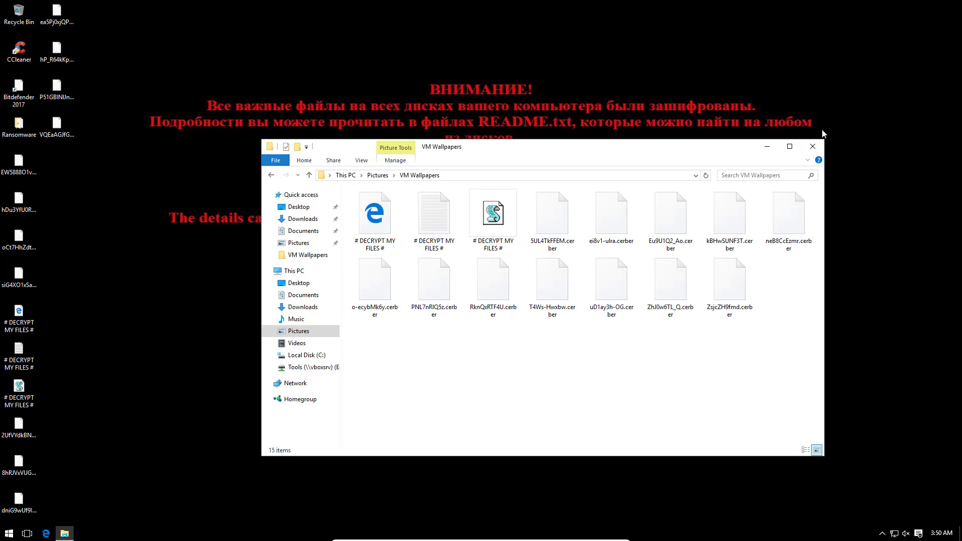
Close VM Wallpapers, check then close the Ransomware desktop folder, and show hidden tray icons
left_click(808, 146)
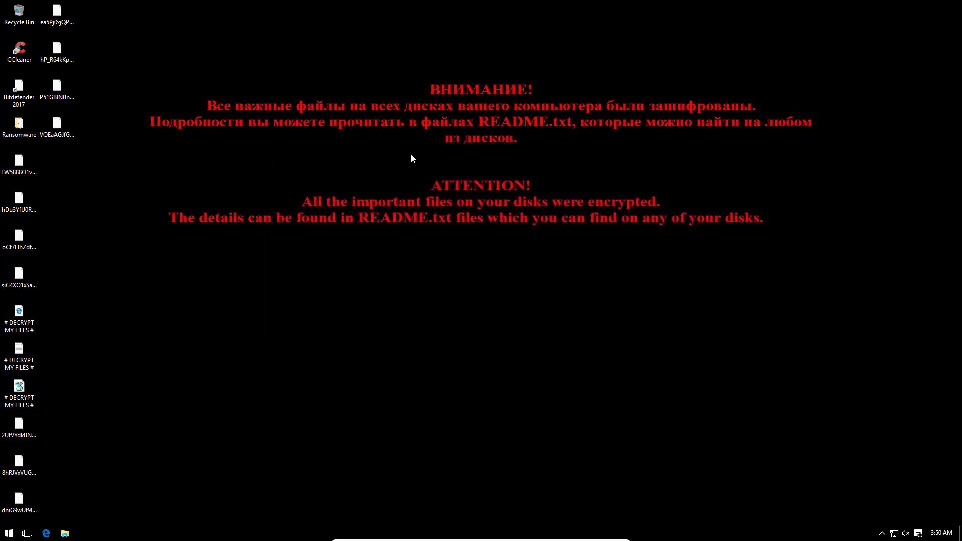
double_click(18, 126)
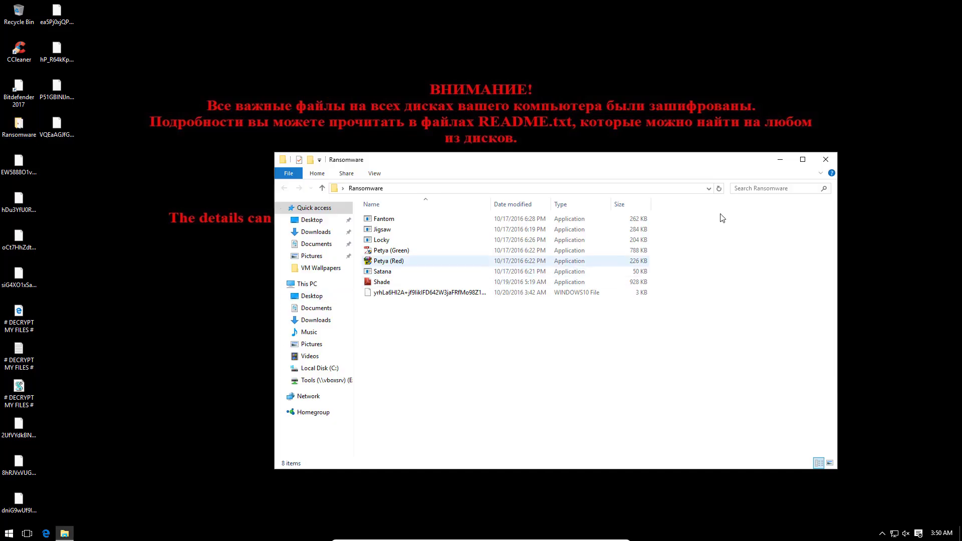
left_click(826, 159)
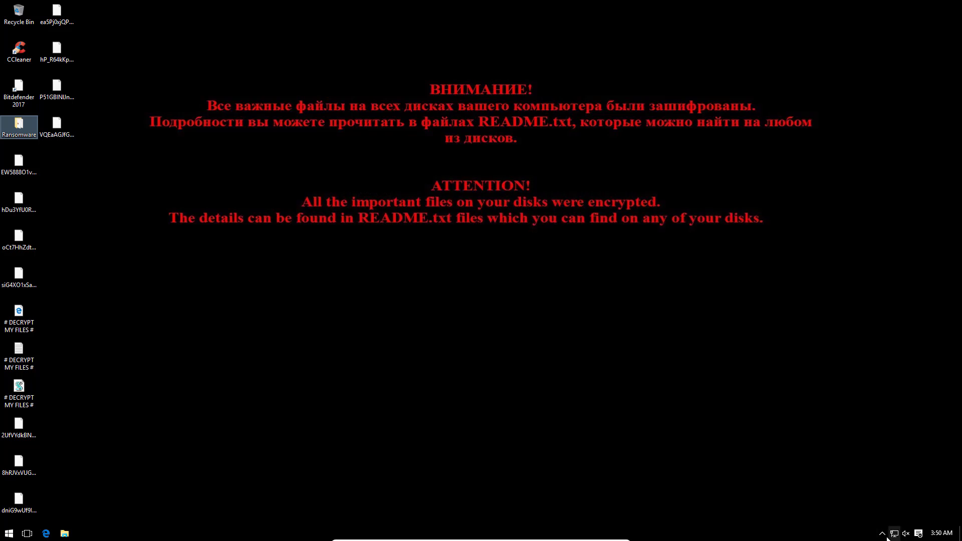
left_click(886, 538)
left_click(832, 477)
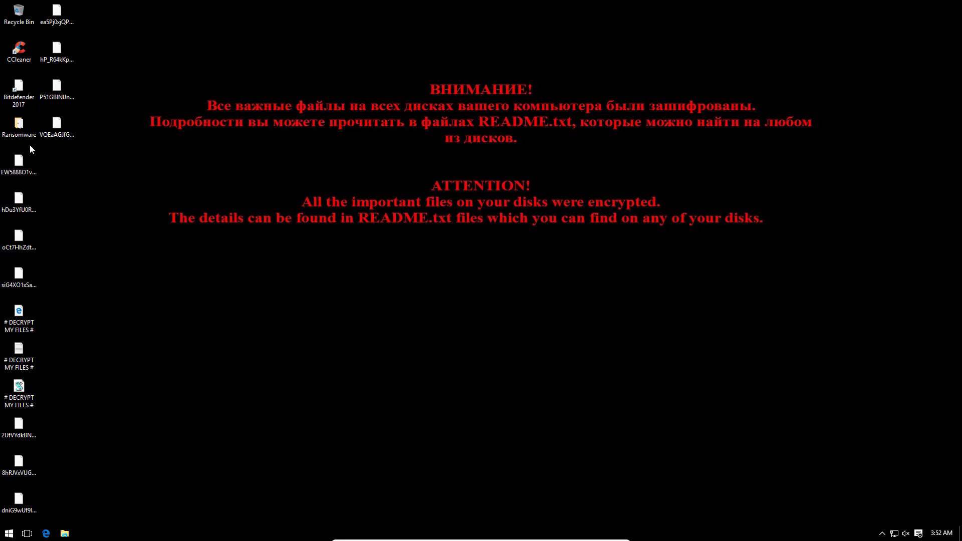
double_click(22, 131)
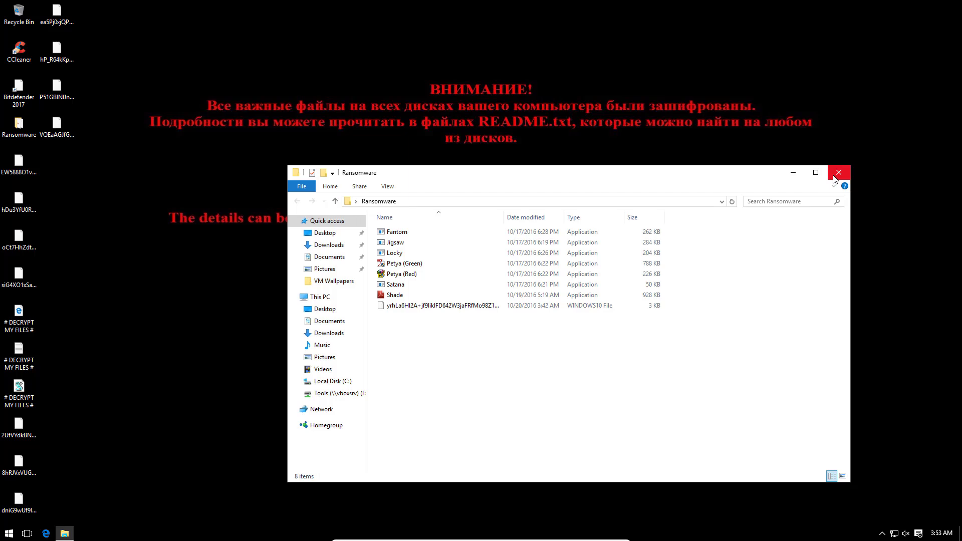
left_click(834, 176)
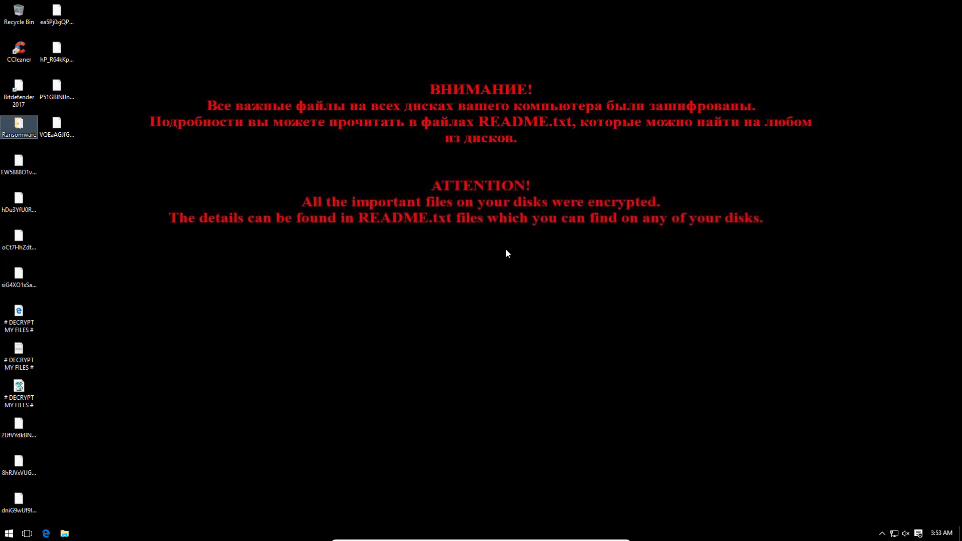